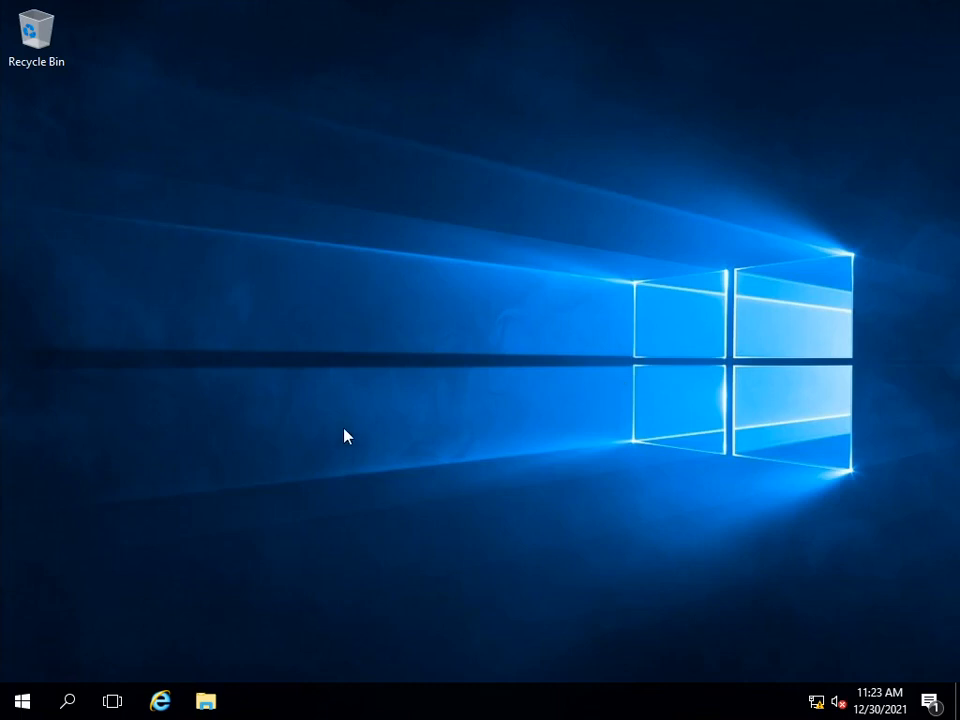
Step: Open Control Panel and go to its network status and tasks page
key(super+r)
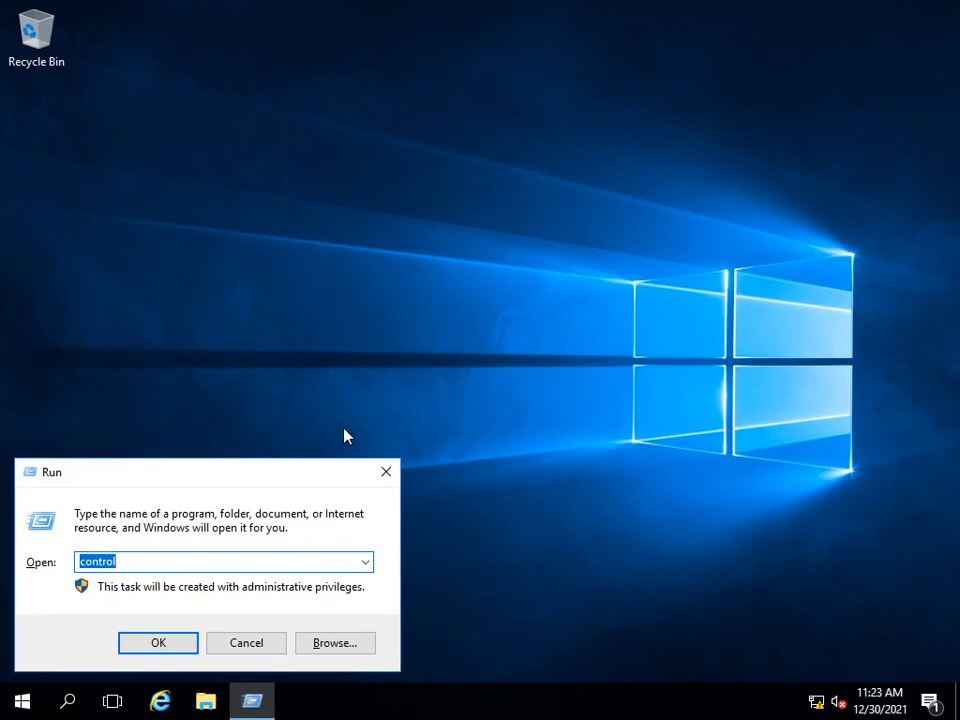
text(control p)
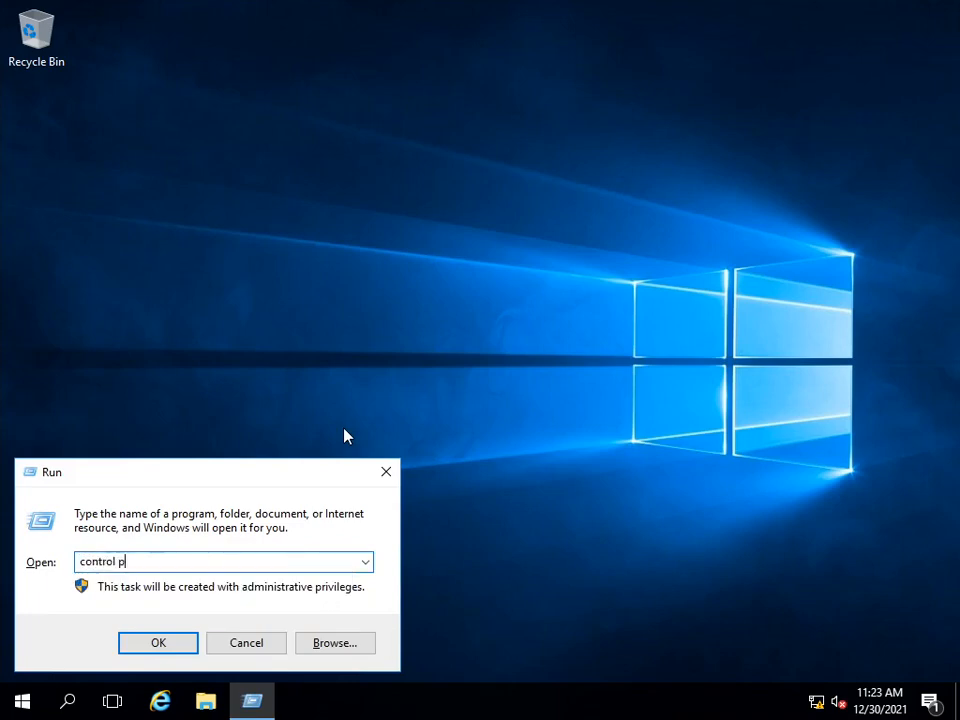
text(anel)
key(Return)
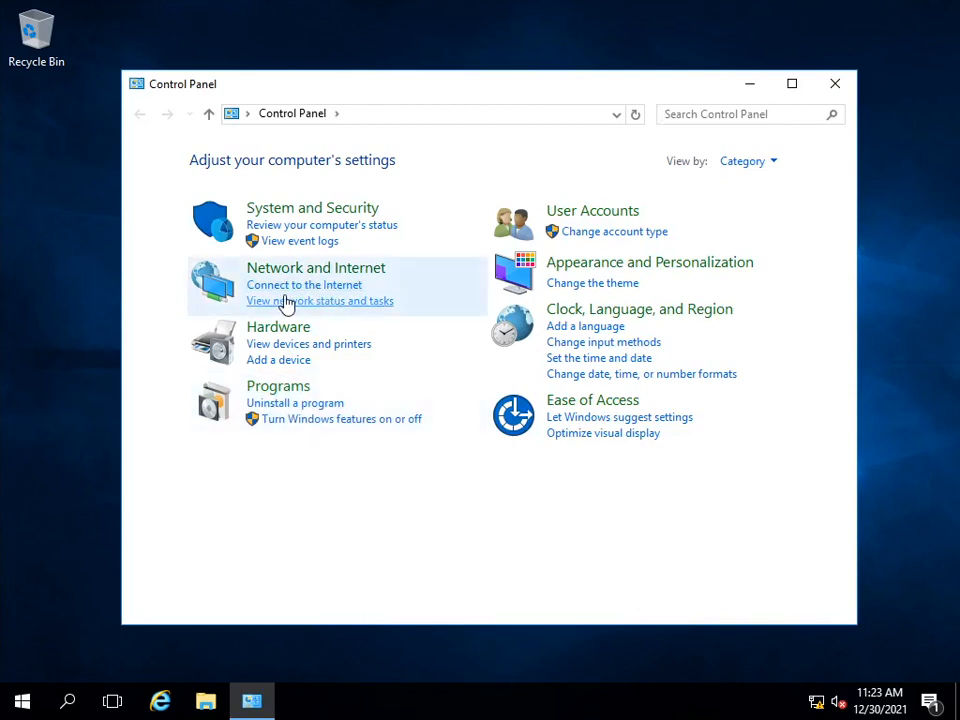
click(325, 302)
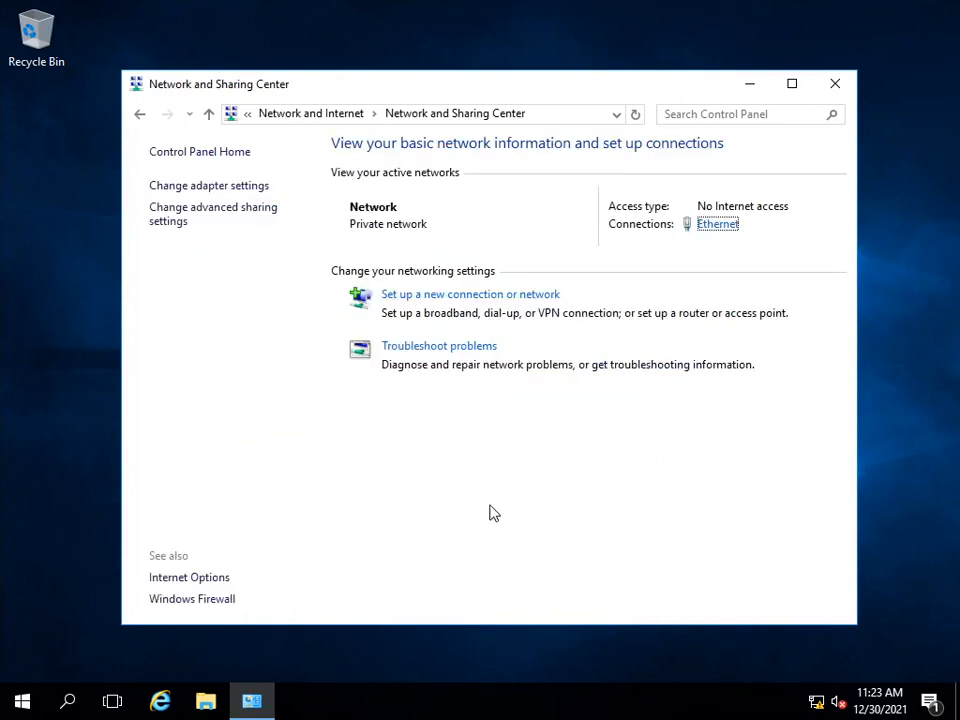
Step: Open the Internet Protocol Version 4 (TCP/IPv4) properties of the Ethernet connection
click(721, 232)
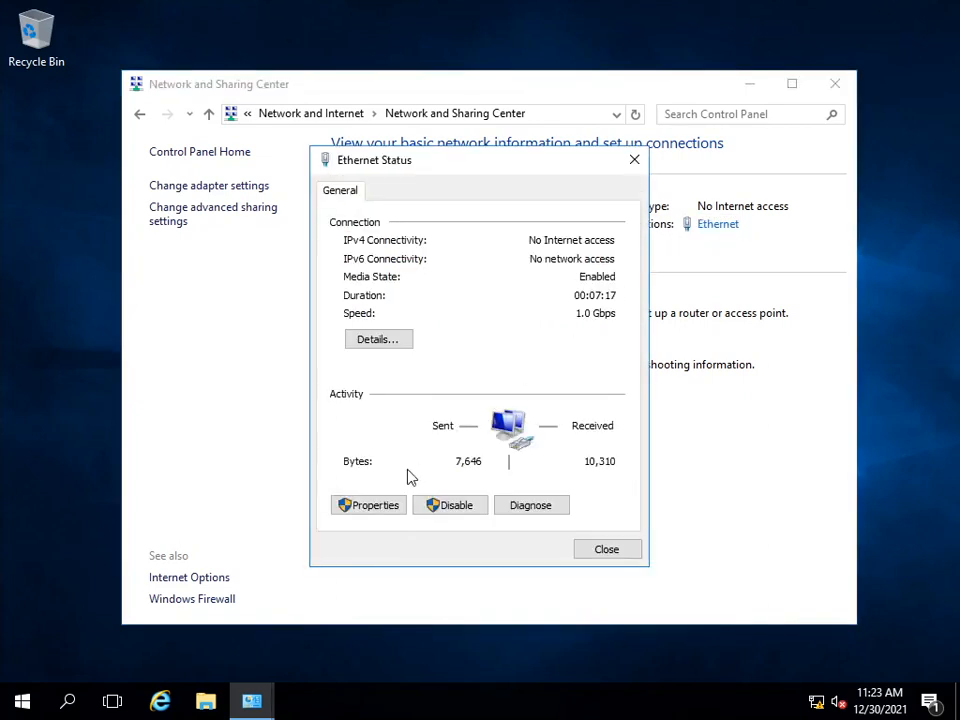
click(352, 507)
drag(497, 181, 383, 153)
scroll(438, 355, down, 1)
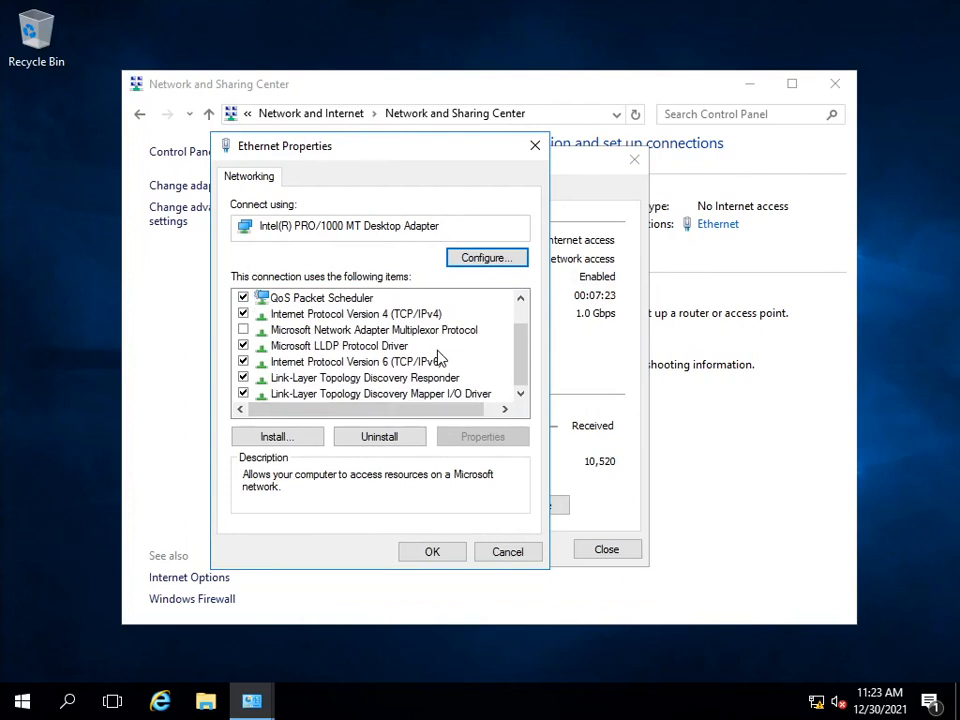
scroll(436, 357, up, 1)
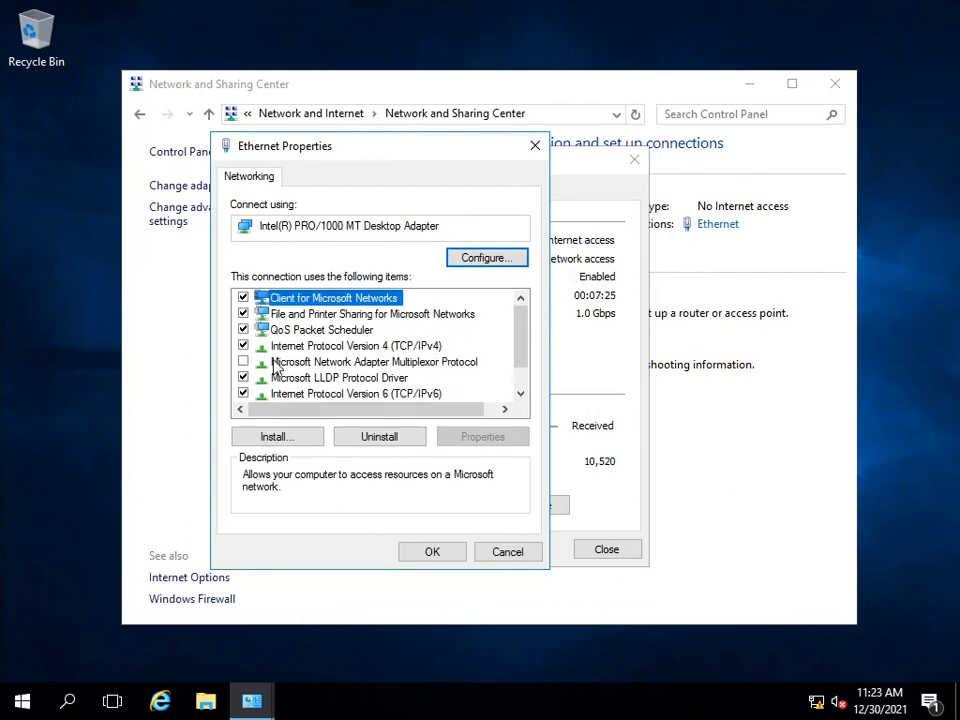
click(381, 347)
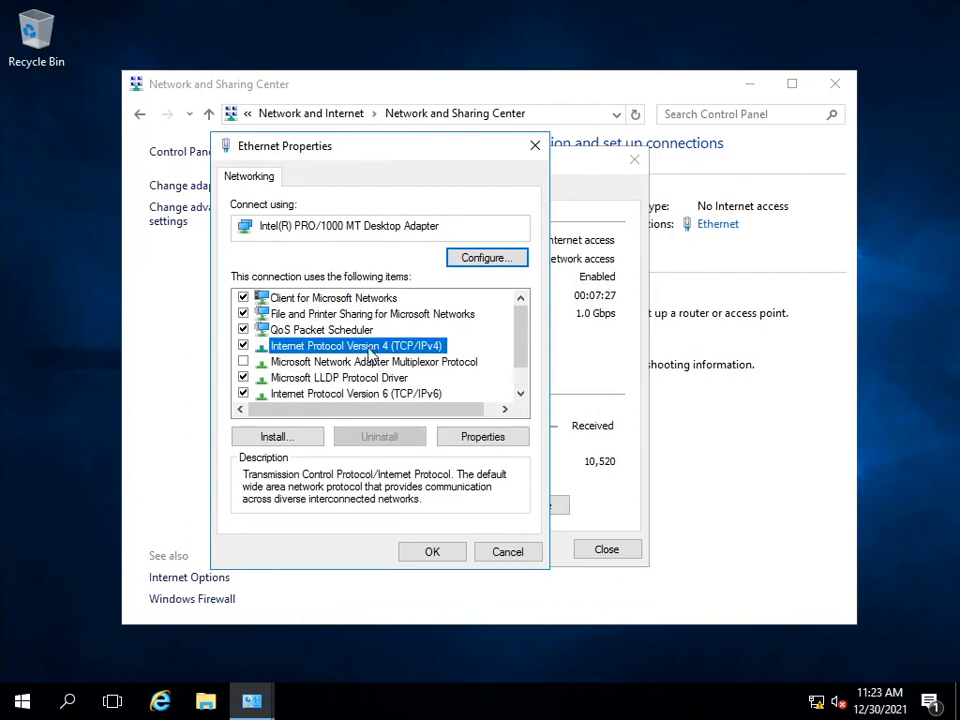
click(483, 437)
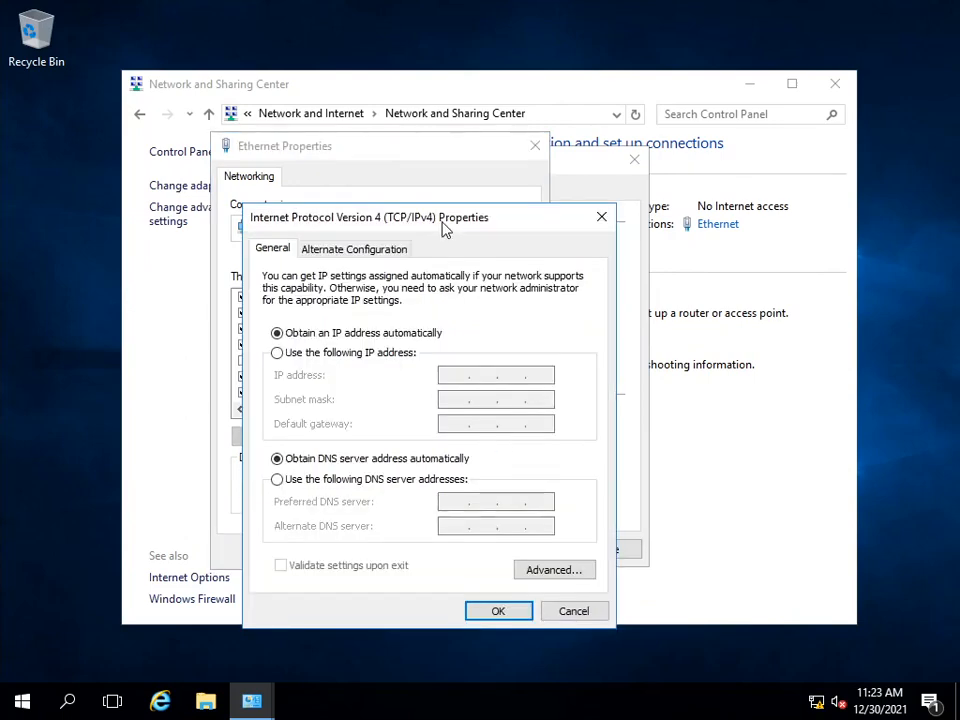
drag(454, 221, 582, 71)
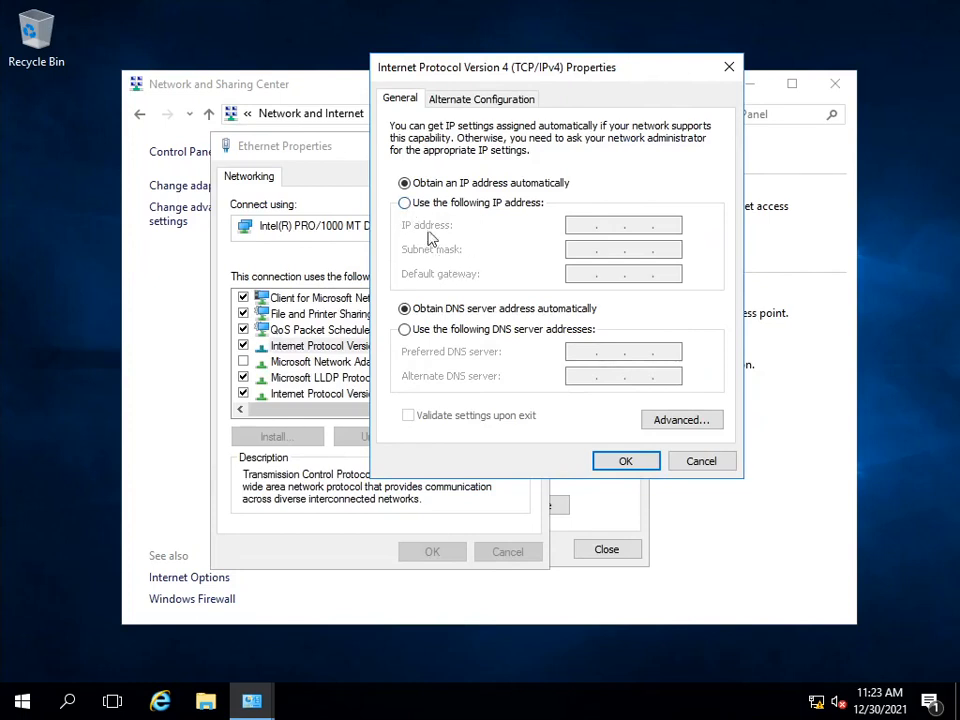
Step: Assign the static IP address 192.168.1.2 with subnet mask 255.255.255.0
click(407, 205)
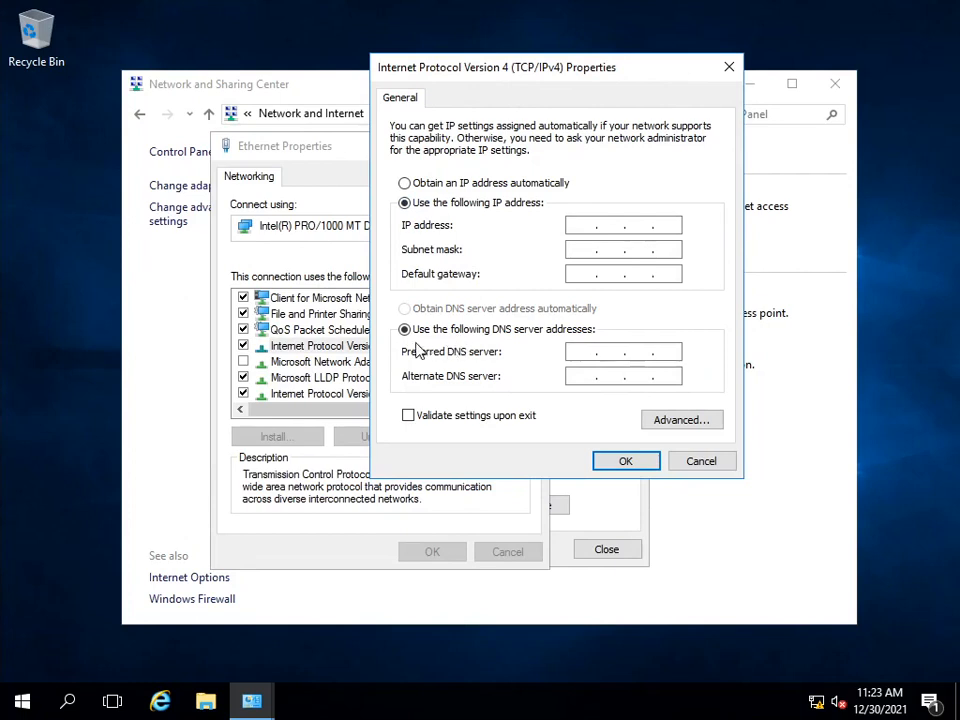
click(578, 224)
text(192 . 168 . 1 . 2)
key(Tab)
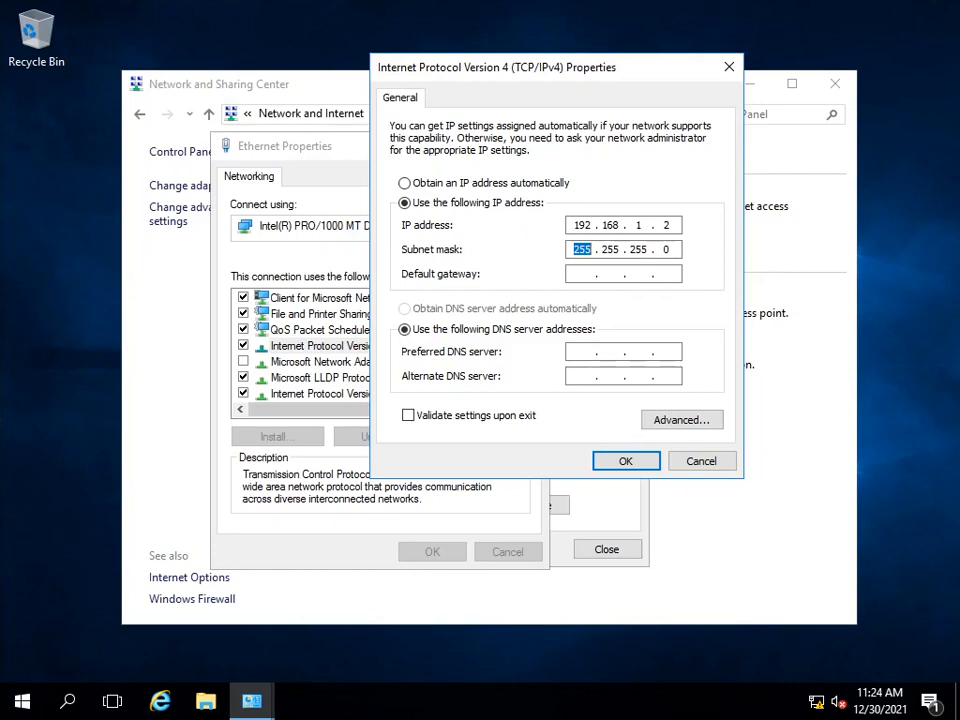
Step: Set the default gateway to 192.168.1.1 and the preferred DNS server to 127.0.0.1, and accept the IPv4 settings
key(Tab)
text(192 . 168 . 1 . 1)
key(Tab)
key(Tab)
text(127)
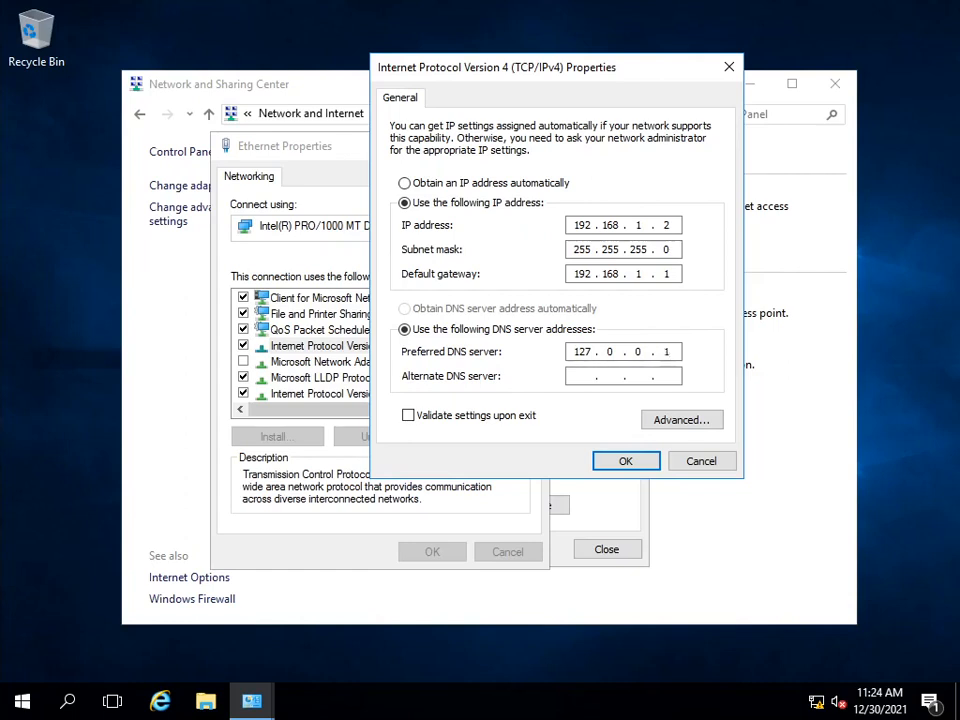
click(624, 463)
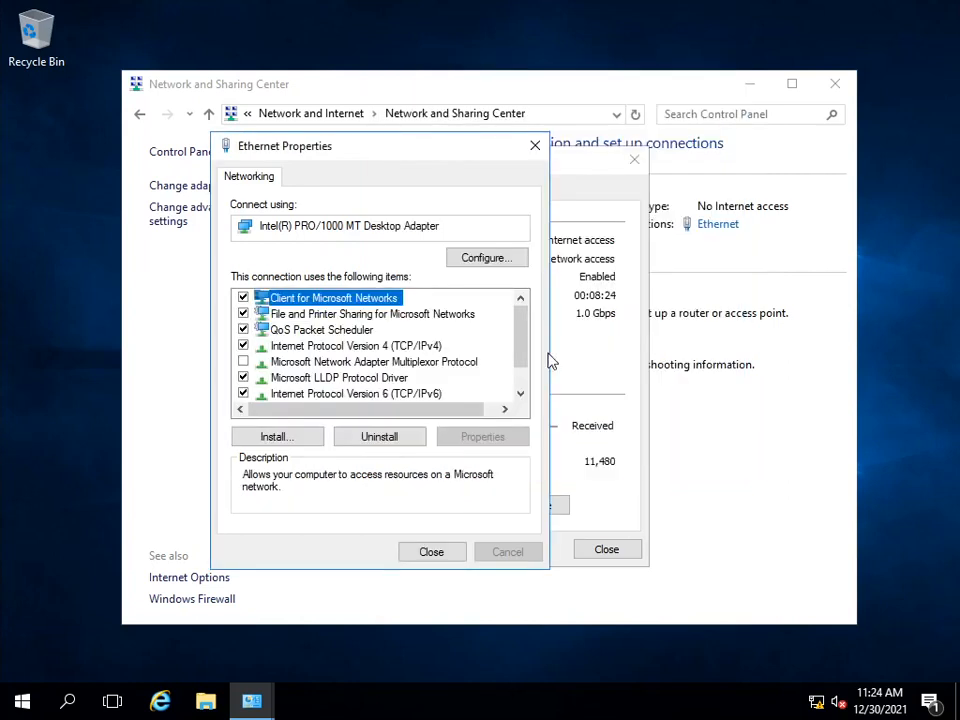
Step: Recheck the Ethernet connection's IPv4 settings and close all the network windows
double_click(338, 346)
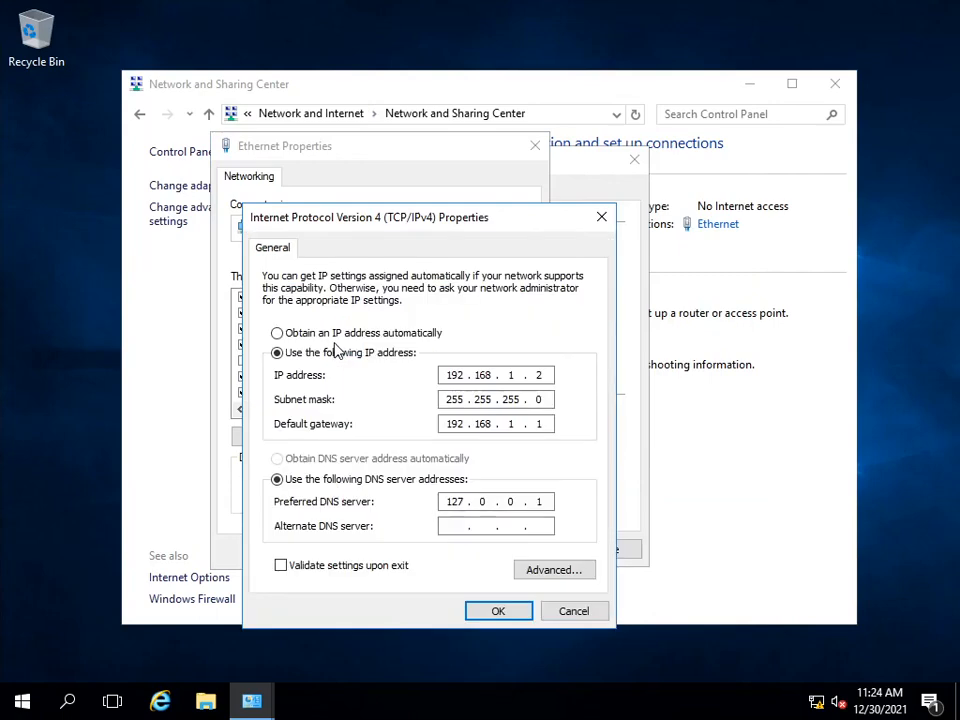
click(517, 613)
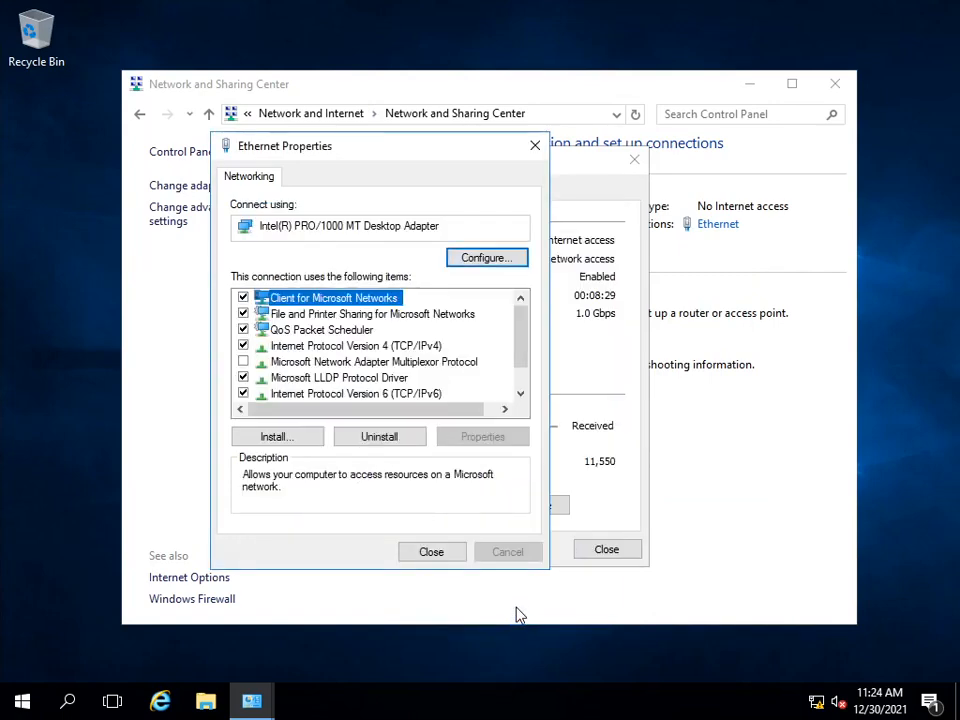
click(418, 552)
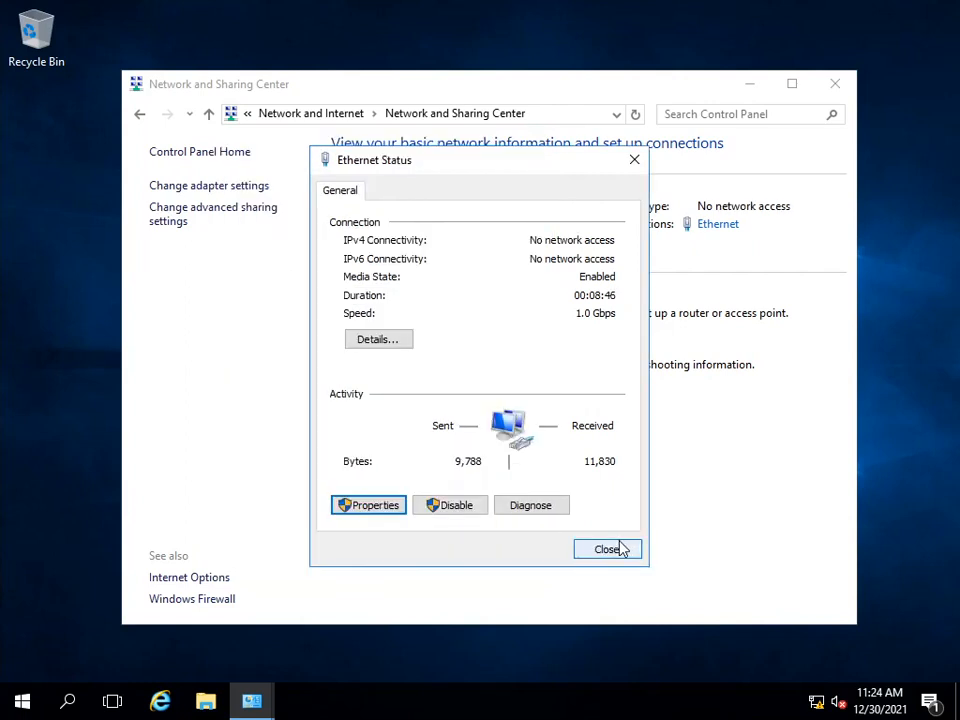
click(619, 552)
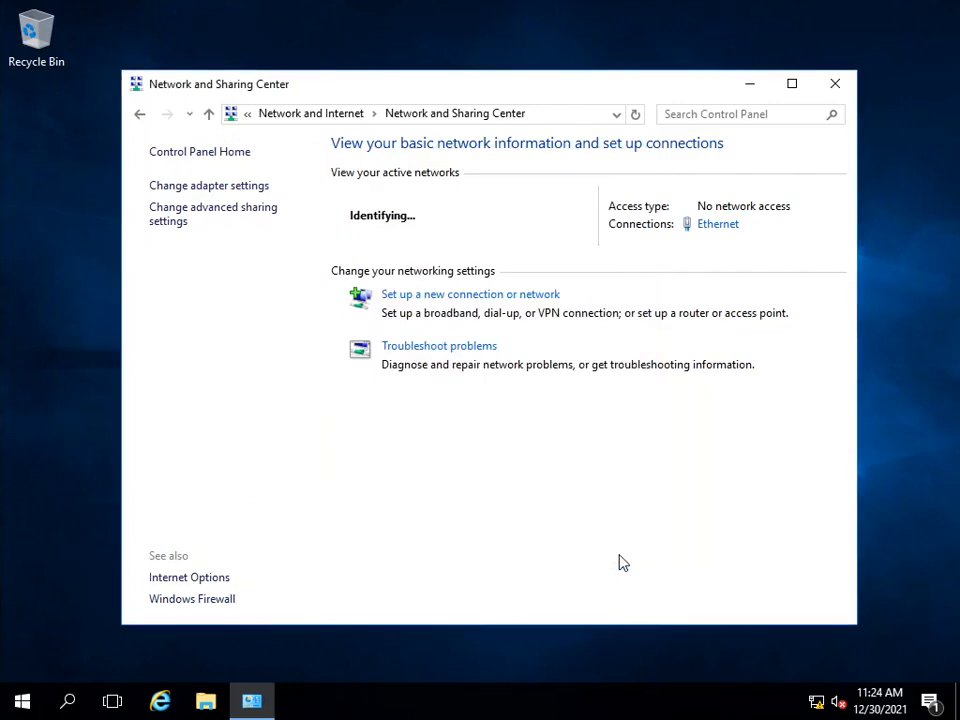
click(836, 86)
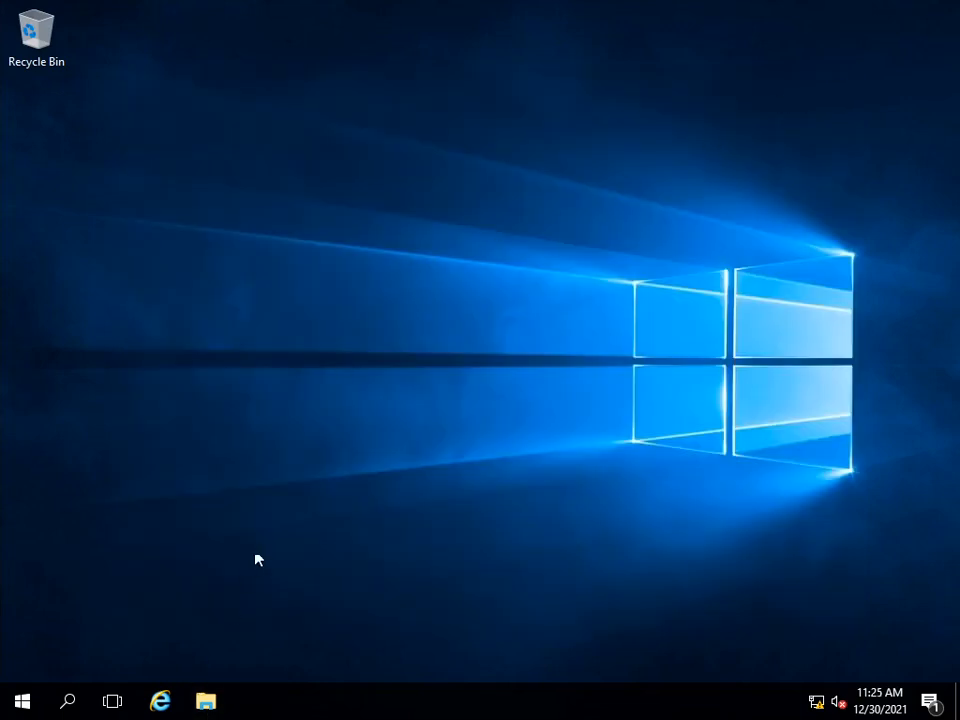
Step: Open Server Manager and look over the roles and server groups on its dashboard
key(super)
click(338, 193)
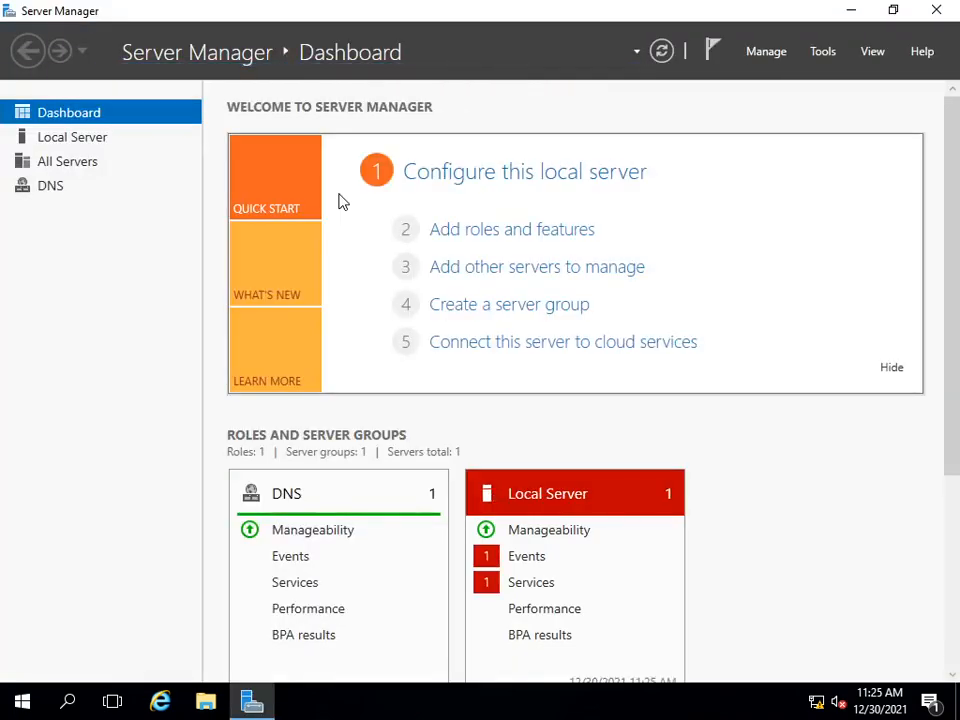
scroll(742, 465, down, 3)
scroll(745, 465, down, 2)
scroll(750, 462, up, 5)
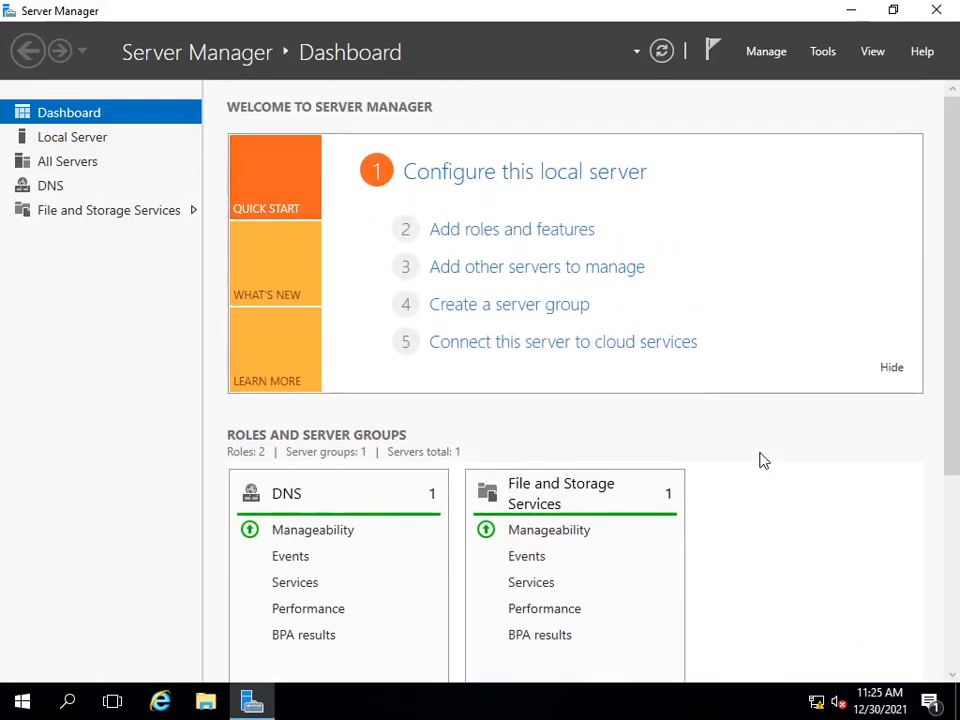
Step: Start adding roles and features with a role-based or feature-based installation on the pool server at 192.168.1.2
click(765, 56)
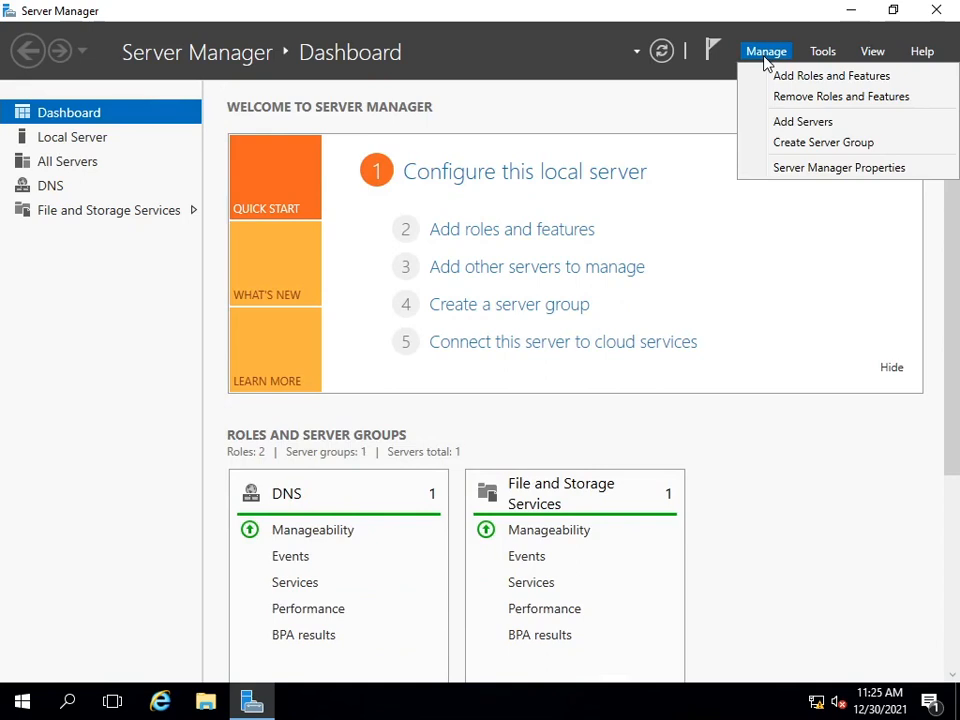
click(813, 78)
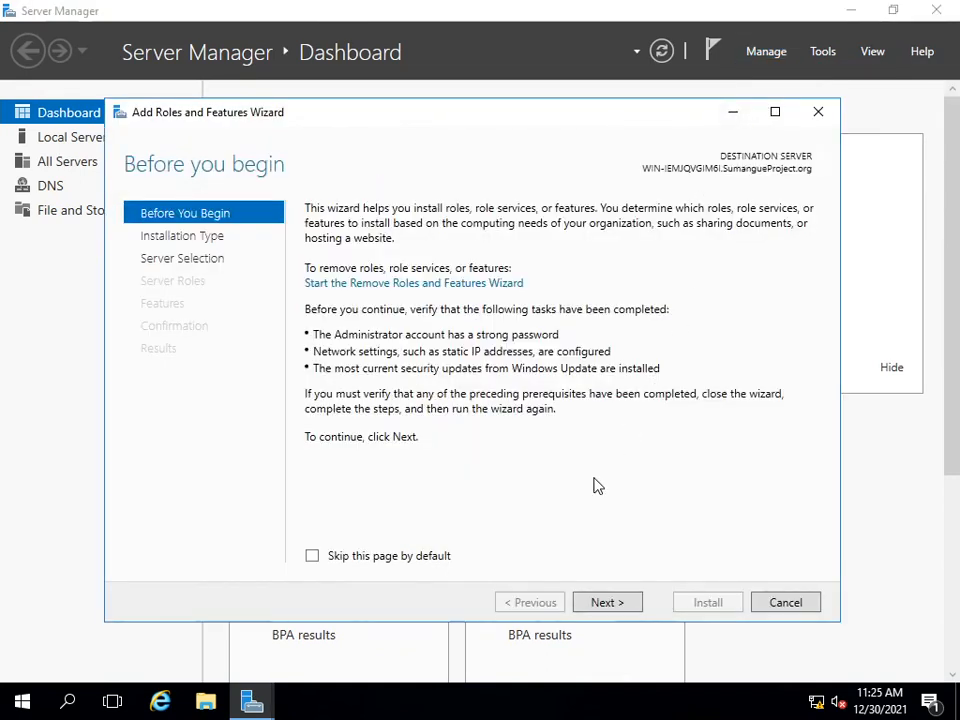
click(604, 604)
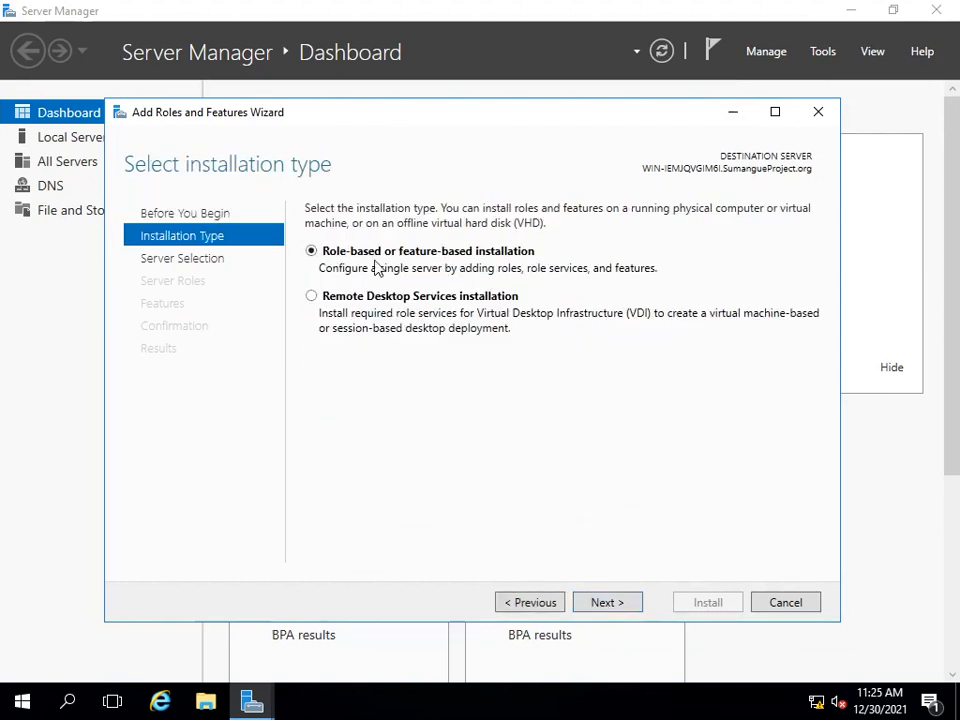
click(618, 612)
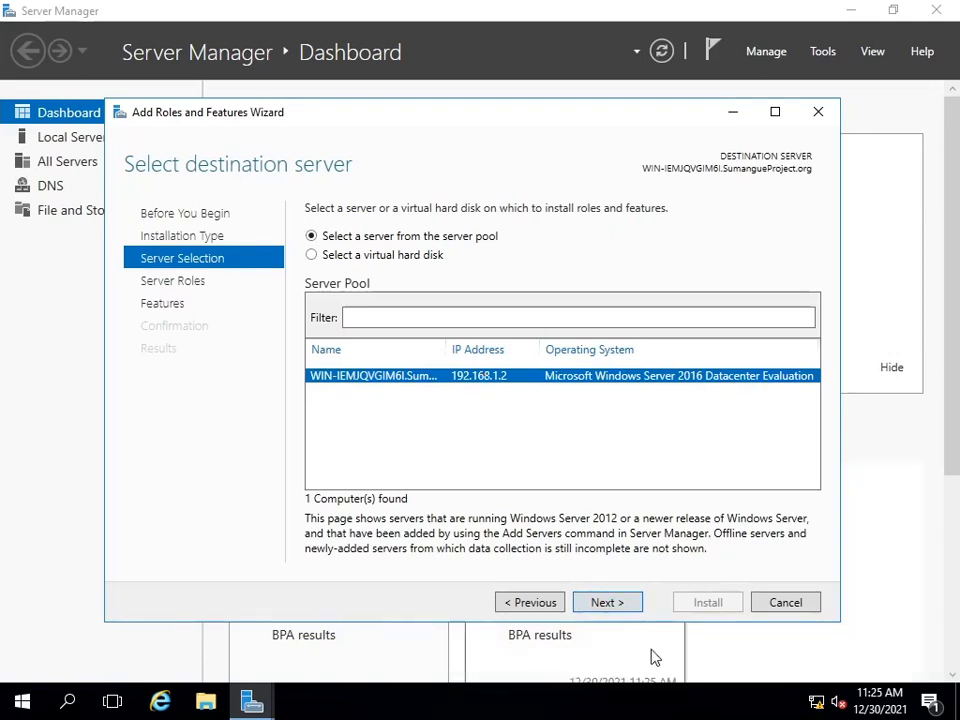
click(613, 604)
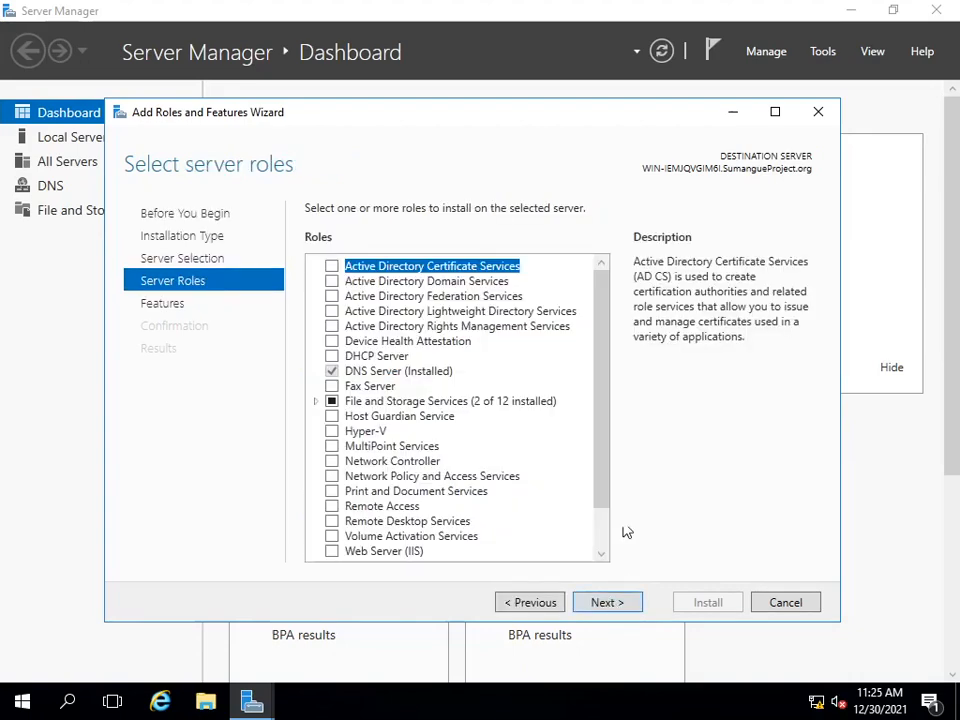
Step: Select the Active Directory Domain Services role and add its required features, including the management tools
scroll(607, 387, down, 1)
drag(607, 387, 608, 270)
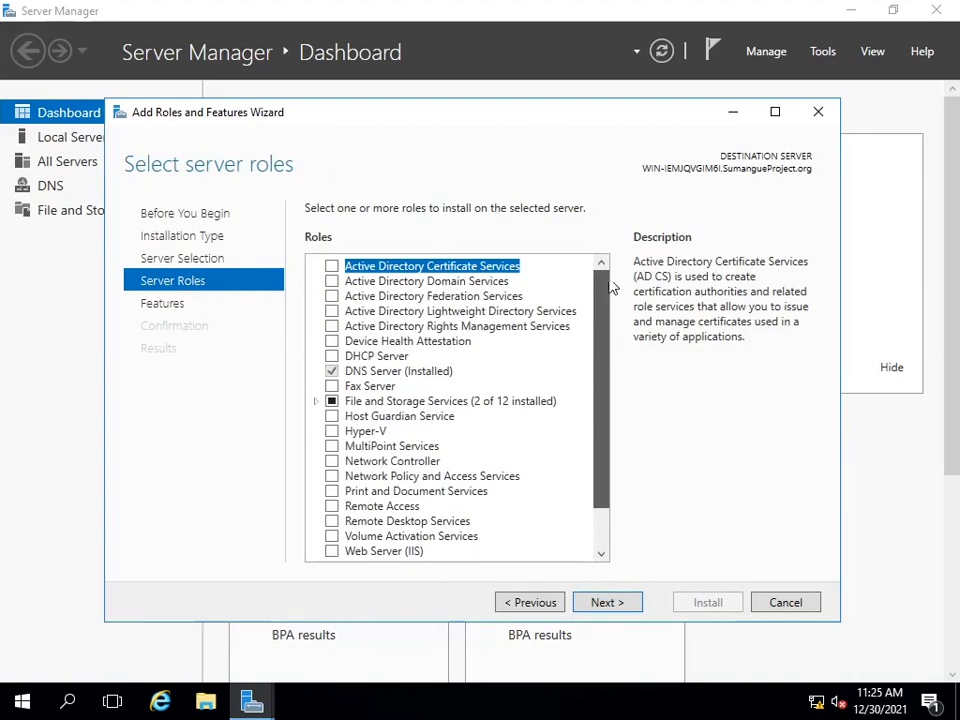
click(420, 284)
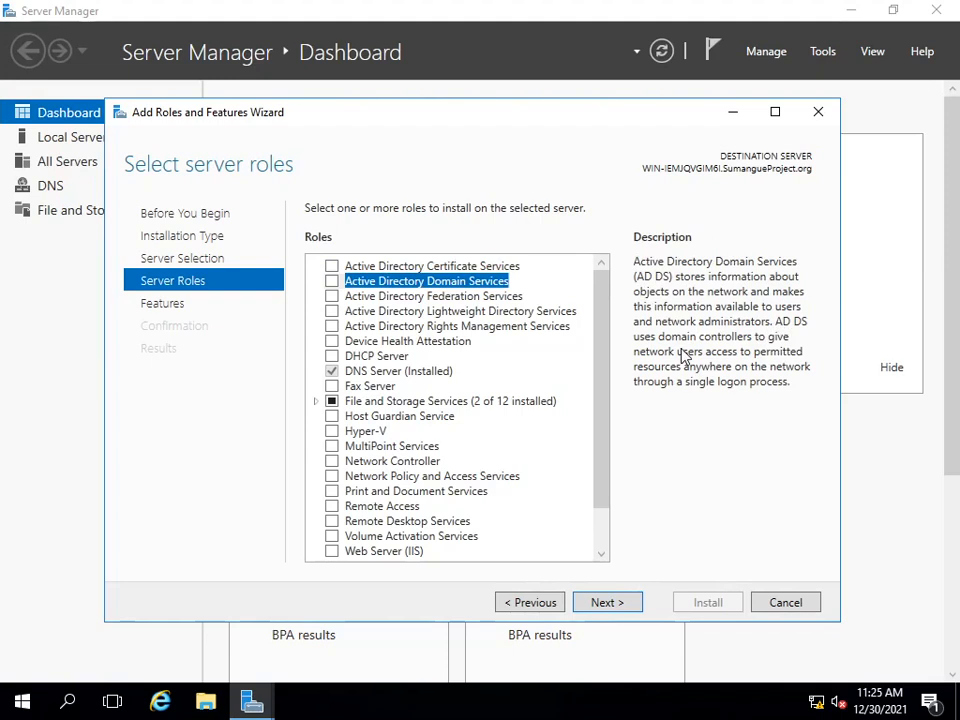
click(333, 281)
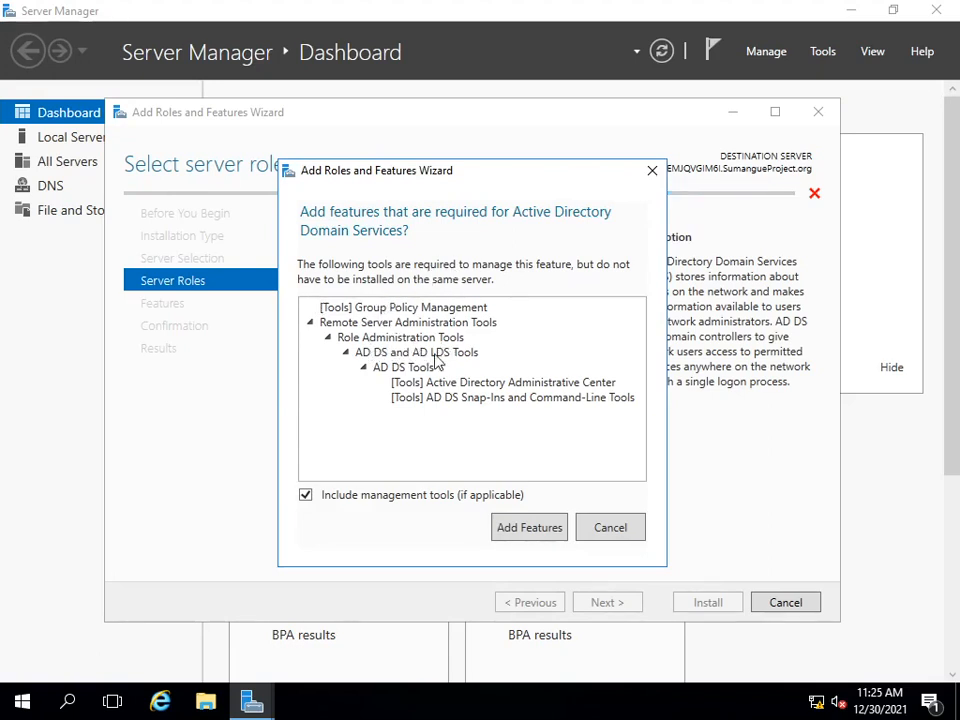
click(536, 535)
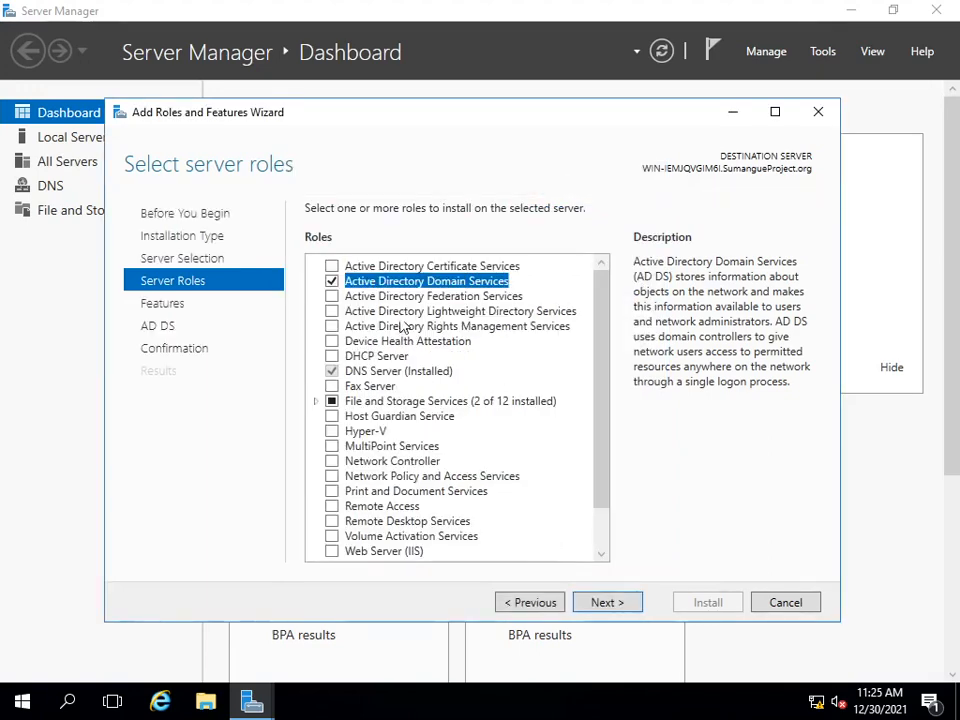
Step: Keep the preselected features and install Active Directory Domain Services without automatic restart
click(603, 603)
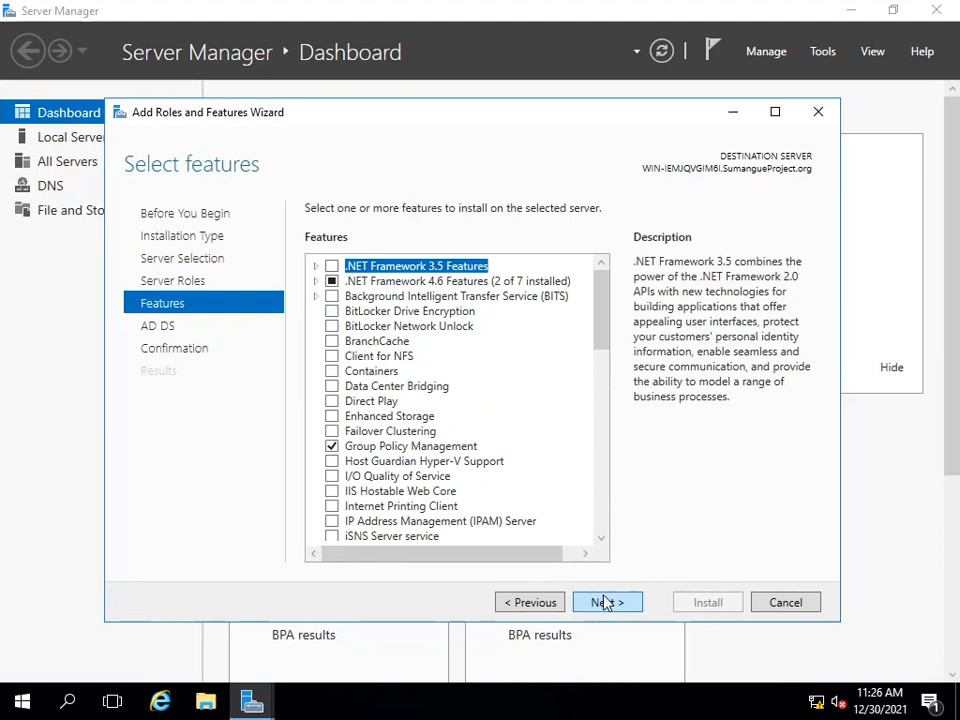
click(619, 609)
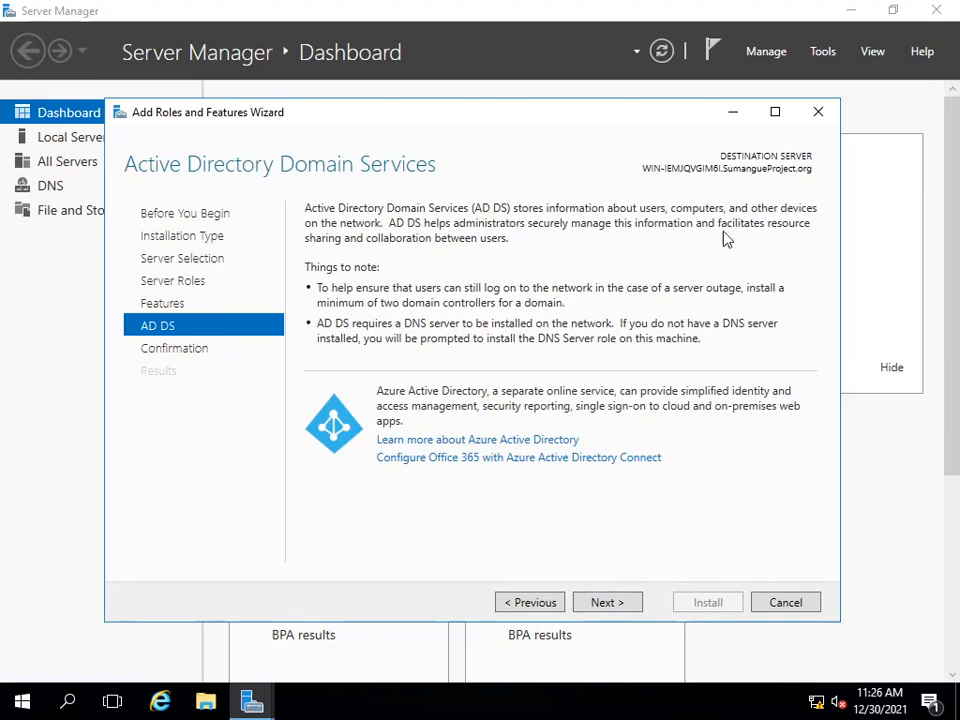
click(607, 604)
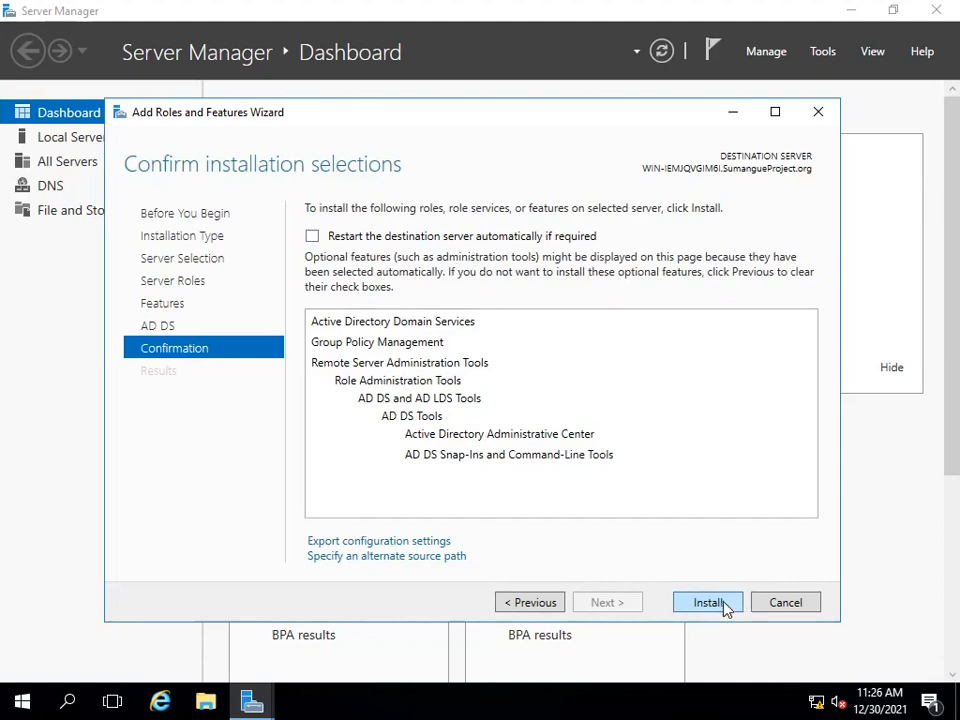
click(698, 606)
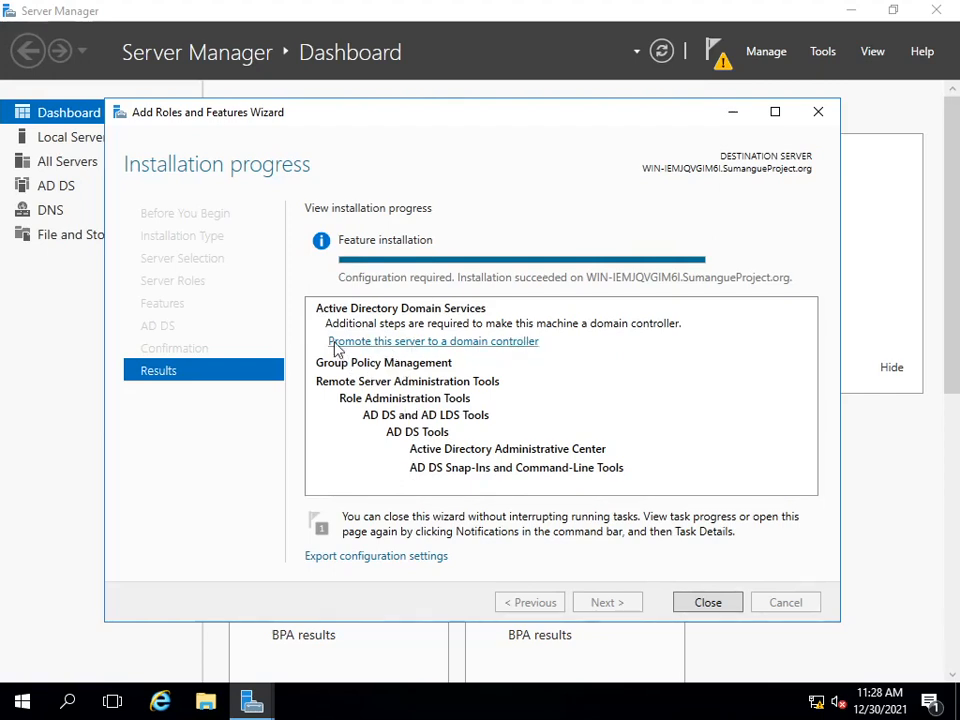
Step: Start promoting the server to a domain controller by adding a new forest with the root domain name SumangueProject.org
click(461, 342)
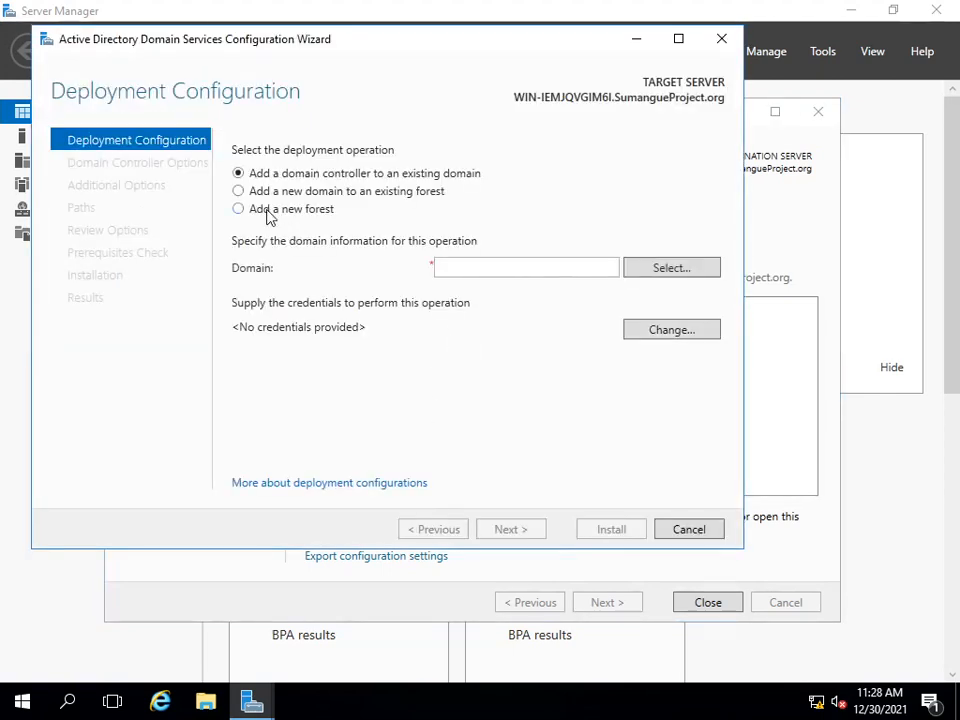
click(268, 210)
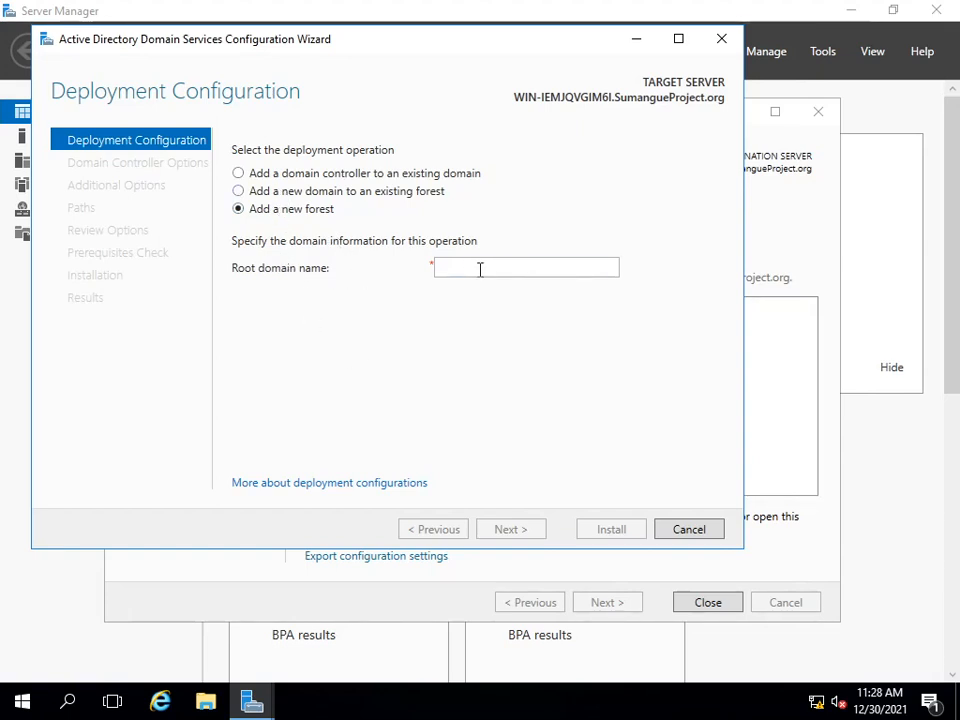
click(566, 270)
text(SumangueP)
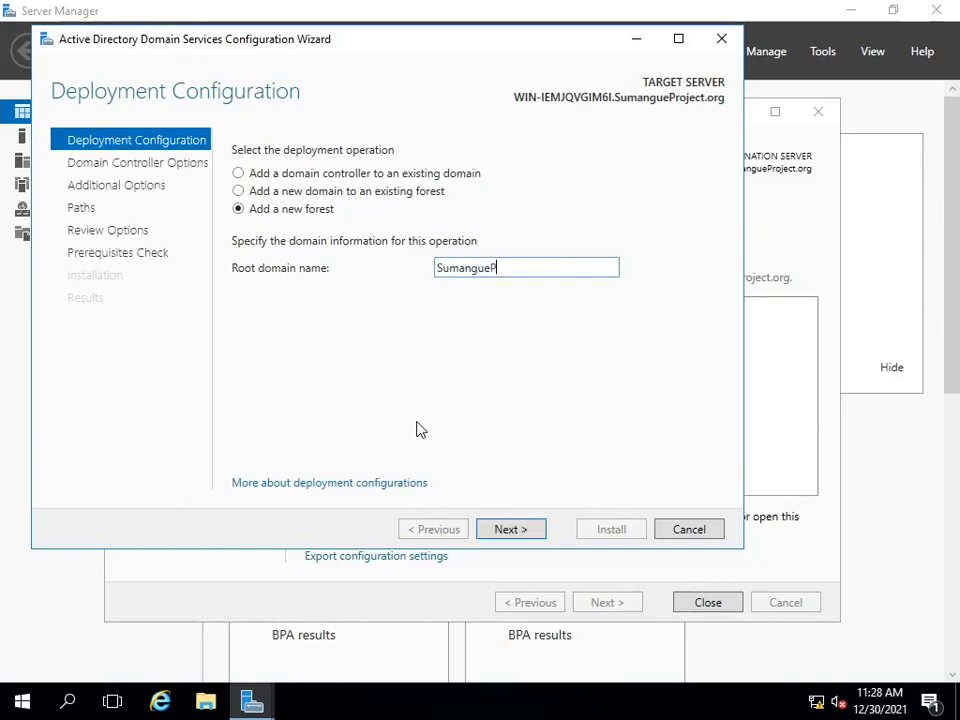
text(roject.org)
click(512, 530)
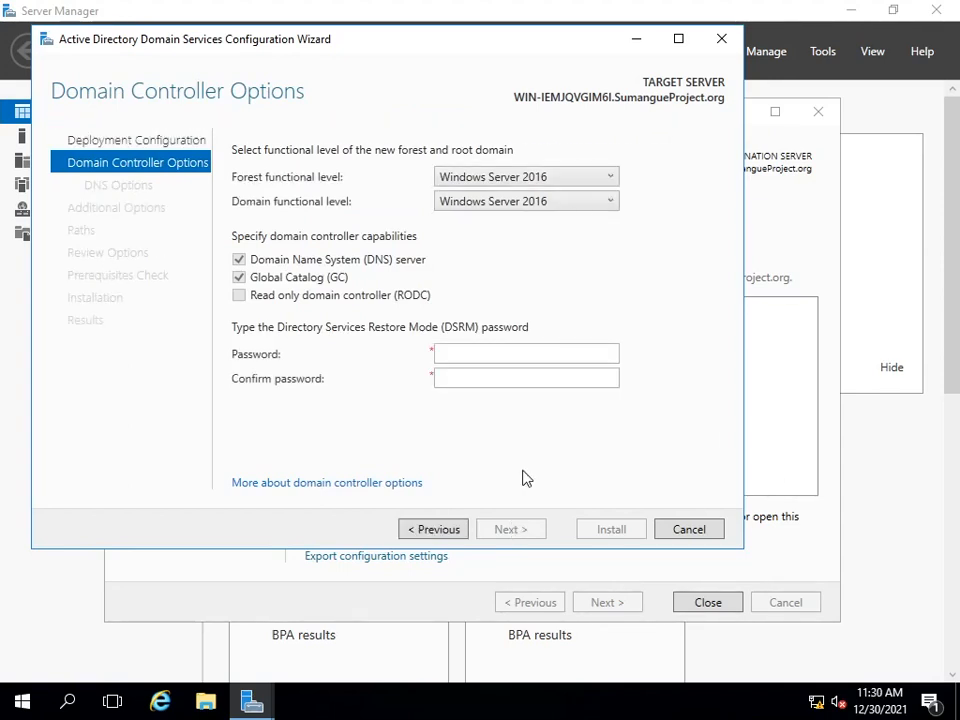
Step: Enter and confirm the Directory Services Restore Mode (DSRM) password, keeping the Windows Server 2016 functional levels
click(503, 351)
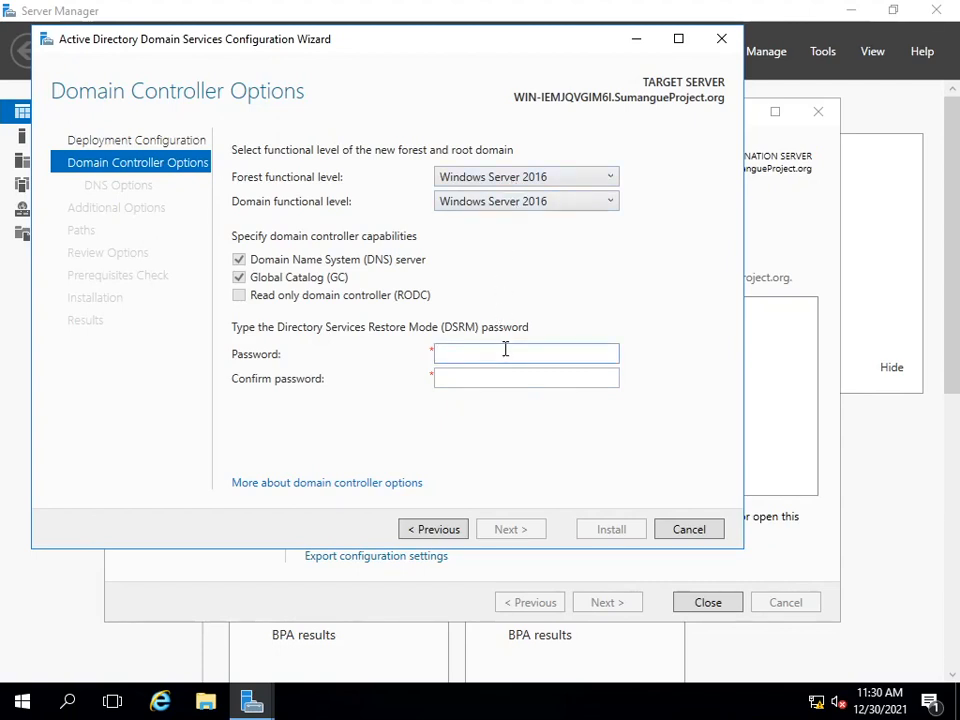
text(P@ssw0rd123)
key(Tab)
text(P@ssw0rd)
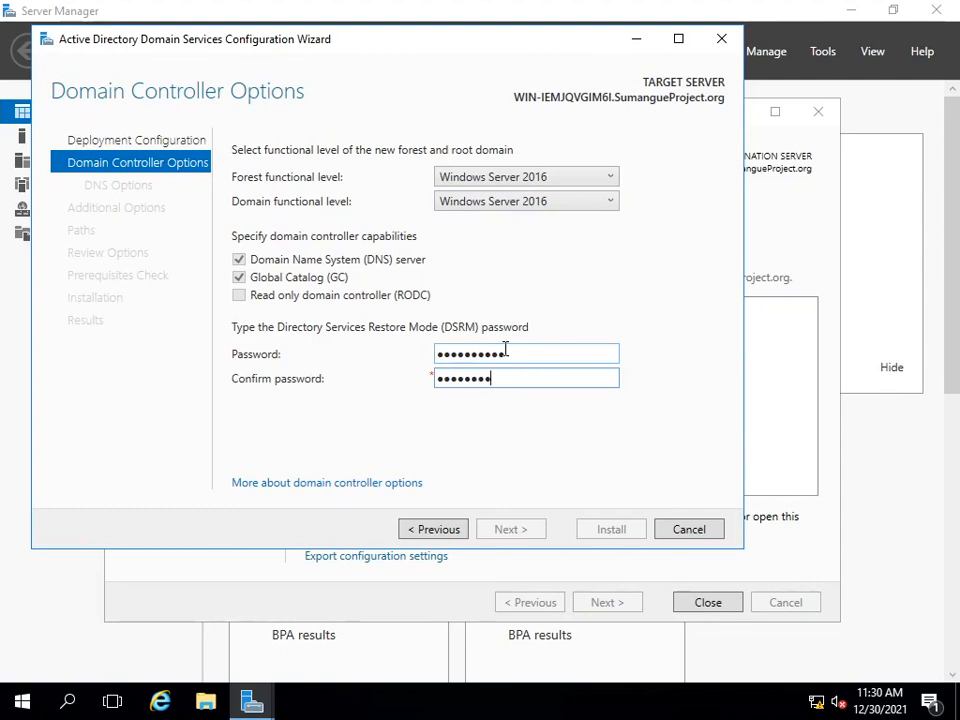
text(123)
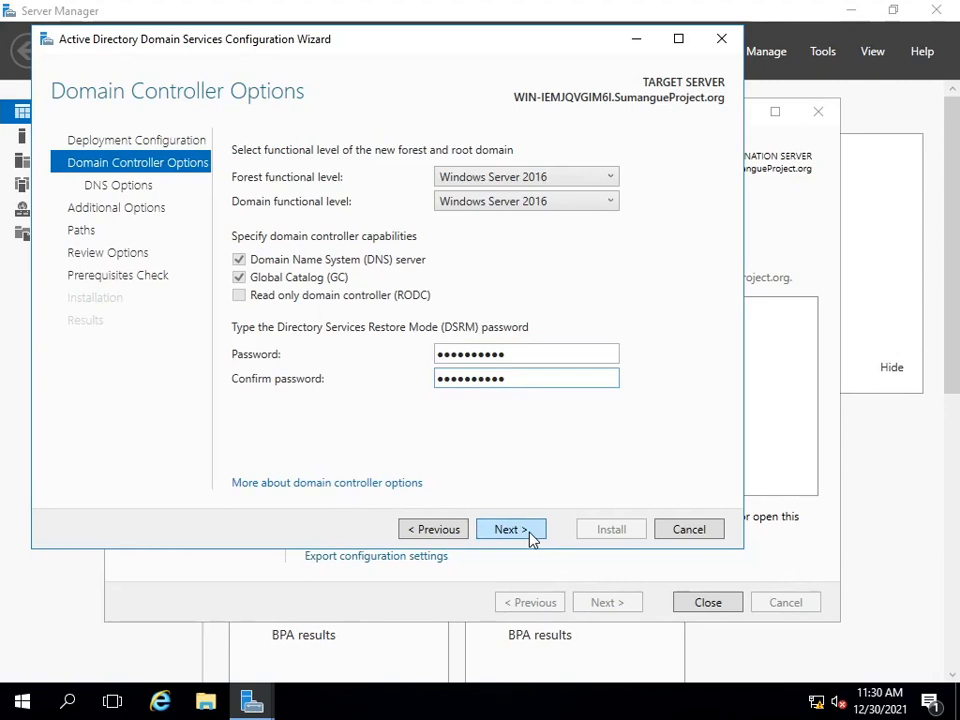
click(510, 529)
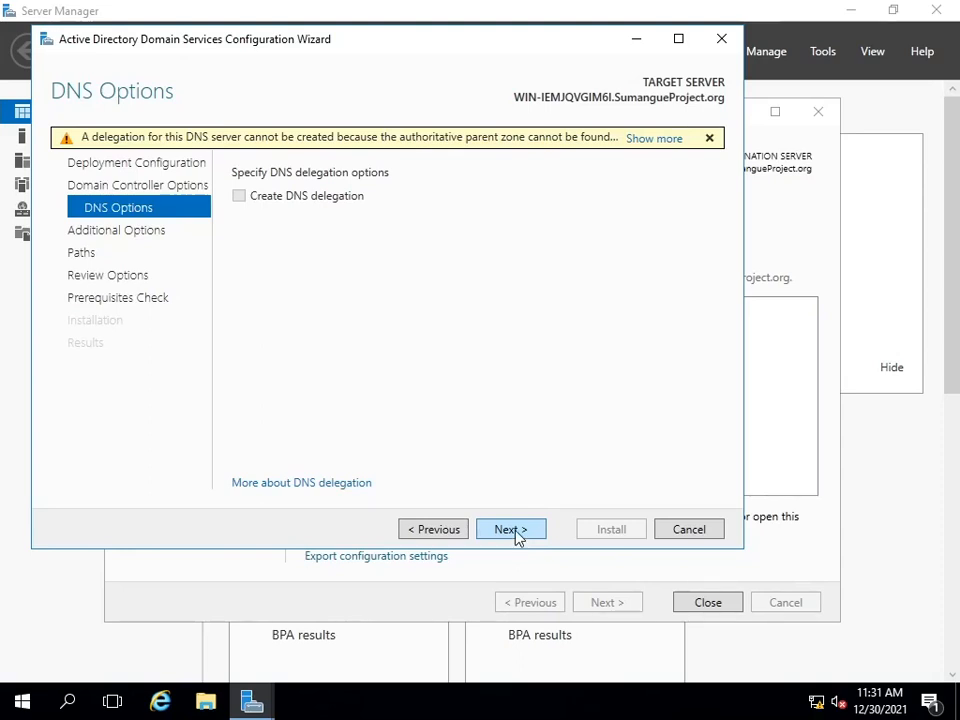
Step: Accept the default DNS options, NetBIOS name SUMANGUEPROJECT and AD DS folder paths, and run the prerequisites check
click(512, 530)
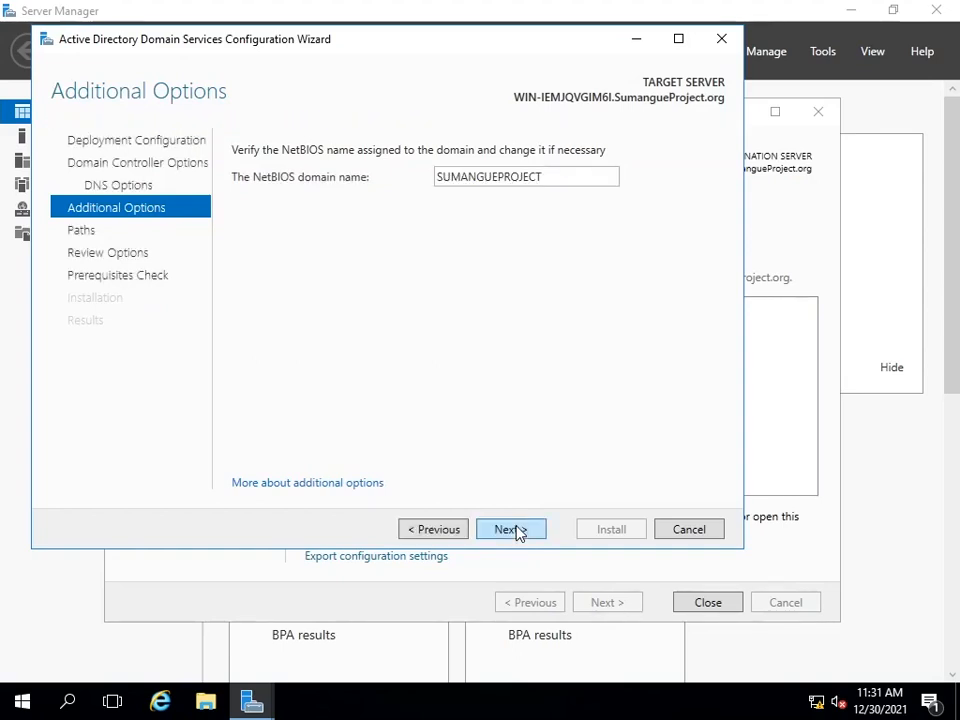
click(518, 530)
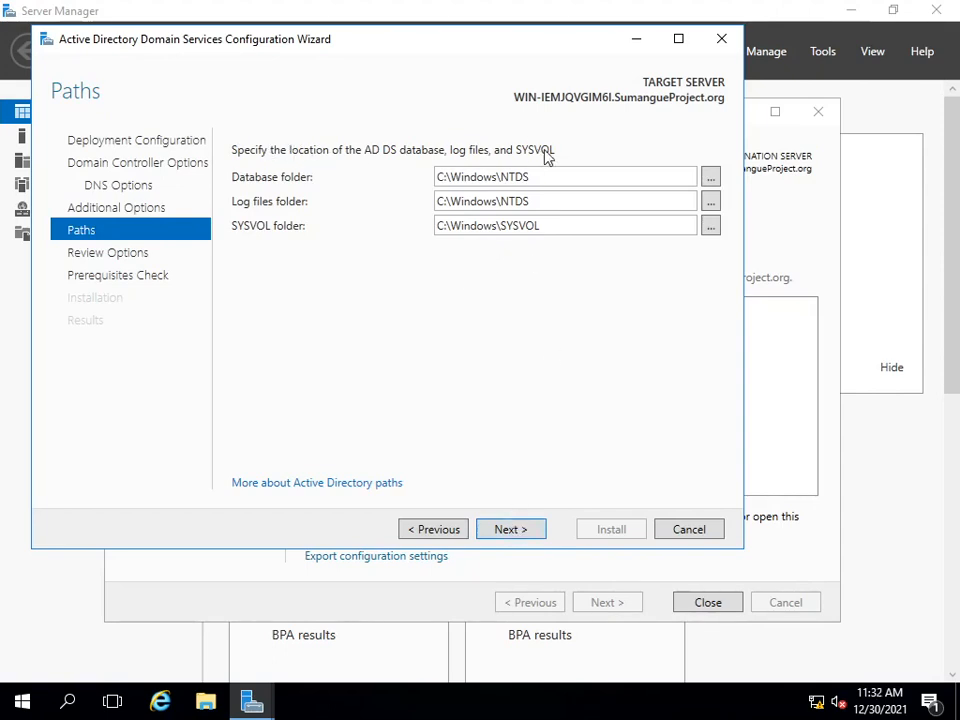
click(507, 537)
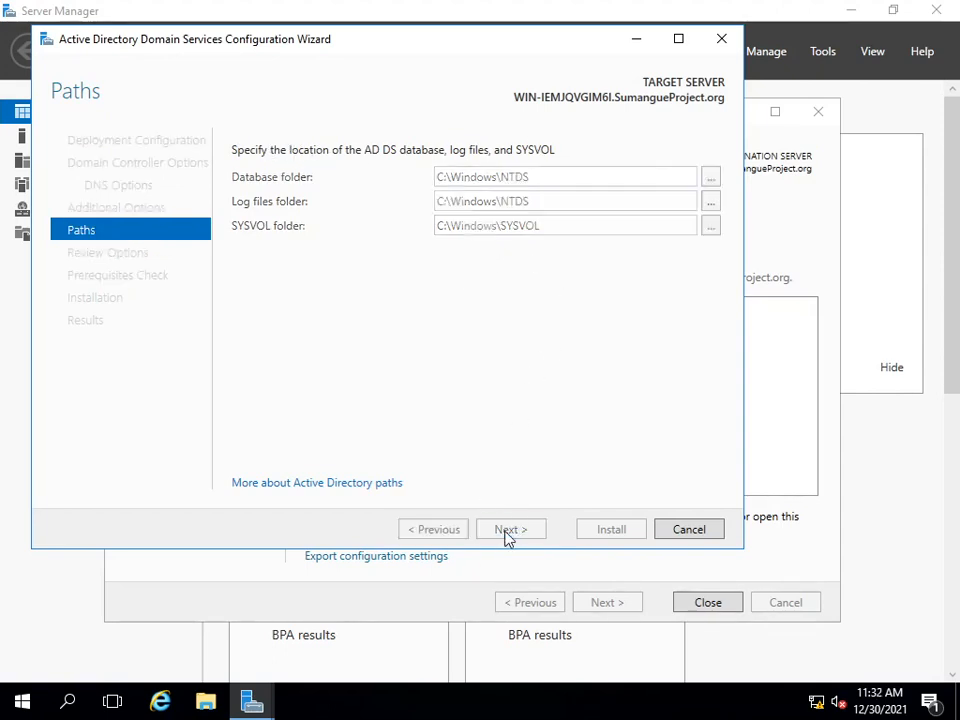
drag(713, 219, 710, 178)
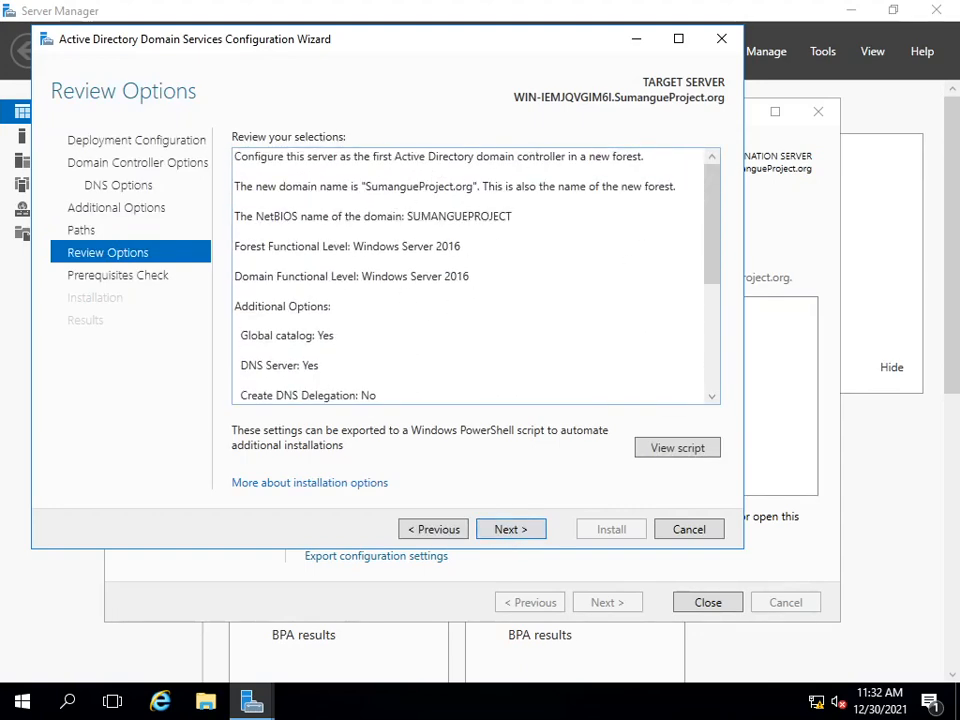
click(509, 531)
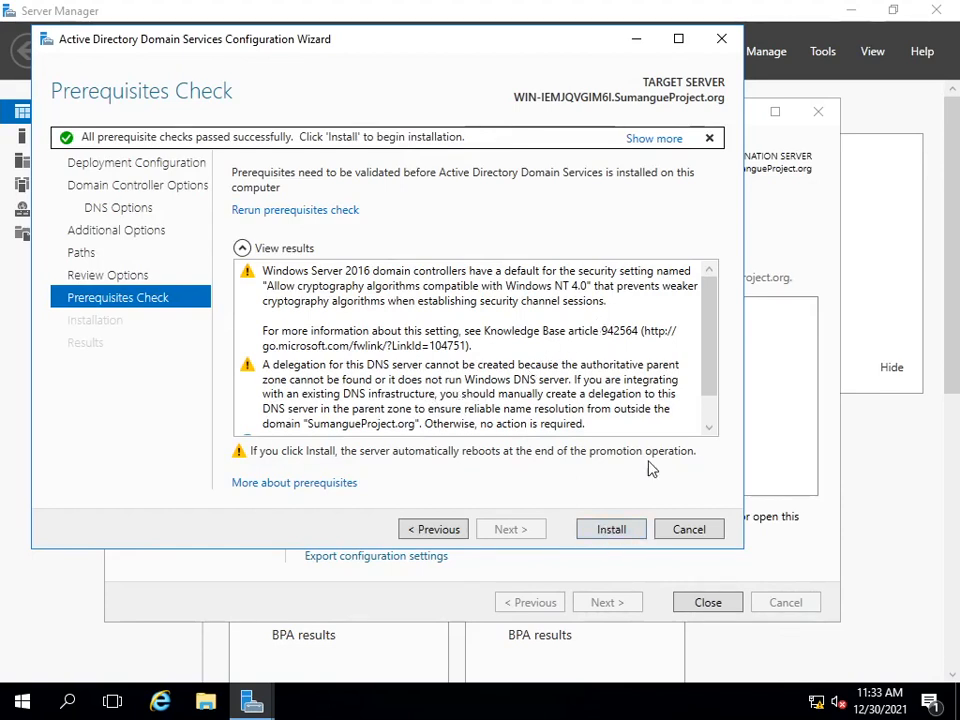
Step: Read through the prerequisite results, start the domain controller installation, and dismiss the sign-out notice so the server restarts
drag(713, 337, 706, 378)
click(500, 427)
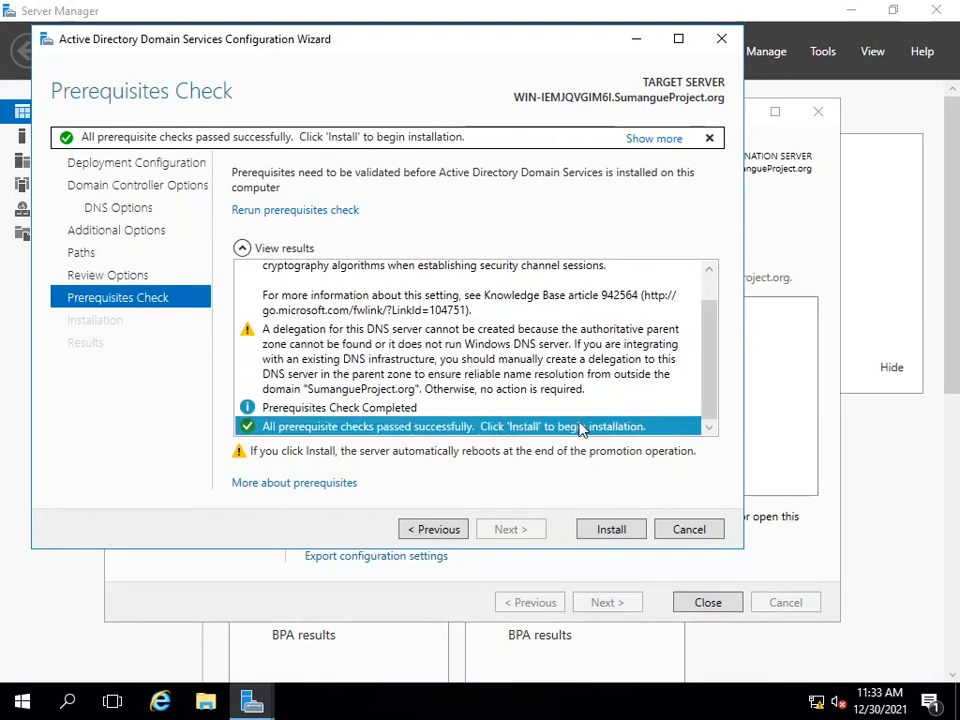
click(612, 529)
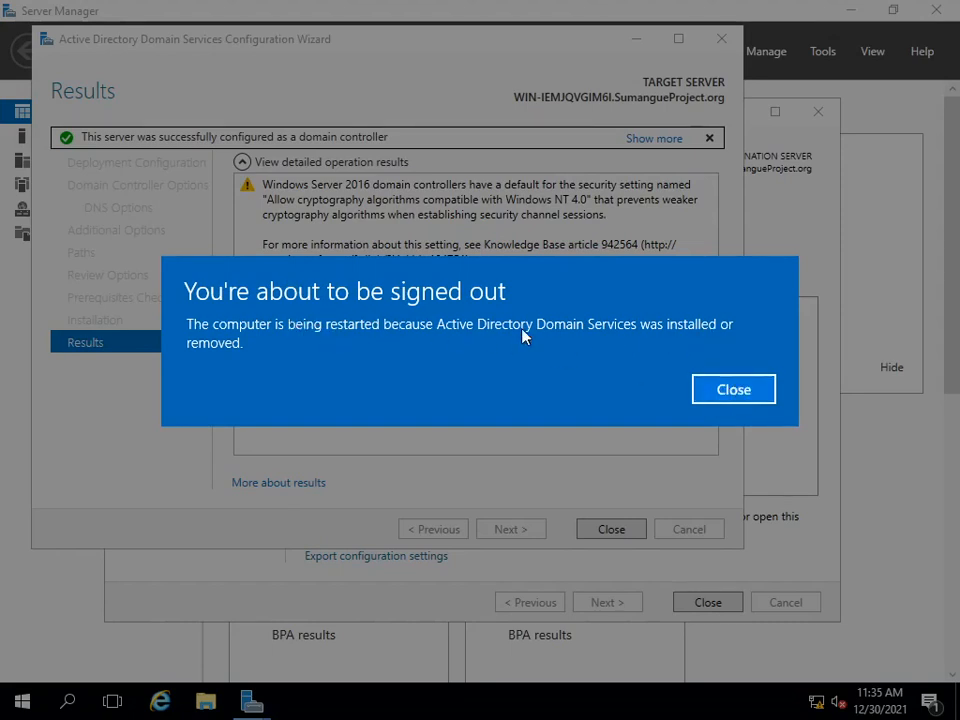
click(739, 392)
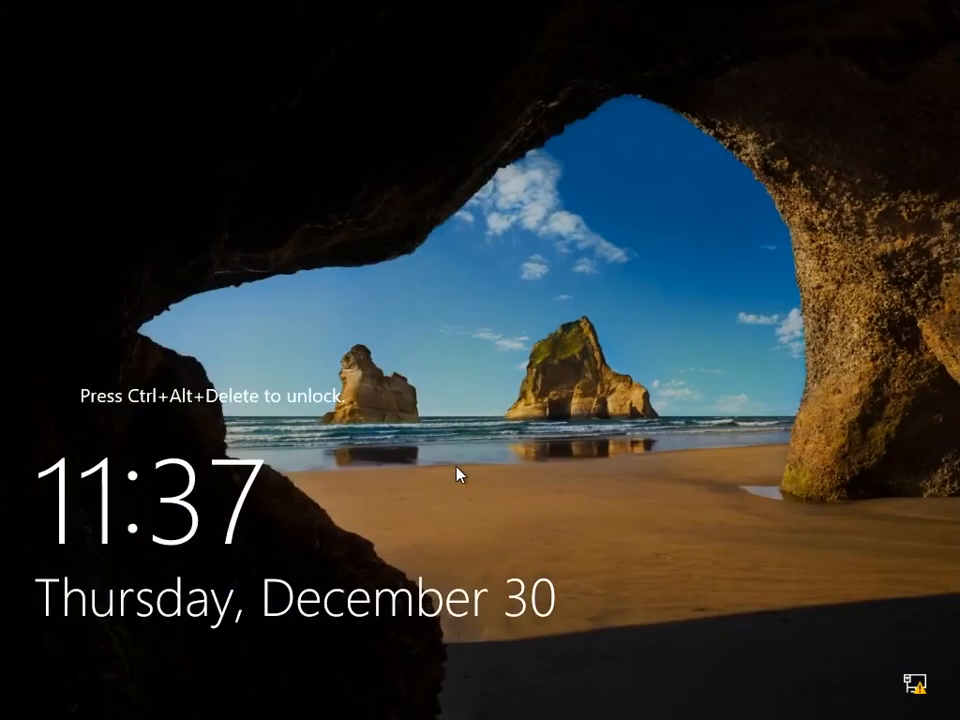
Step: Sign in to the restarted server as SUMANGUEPROJECT\Administrator with the account password
key(ctrl+alt+Delete)
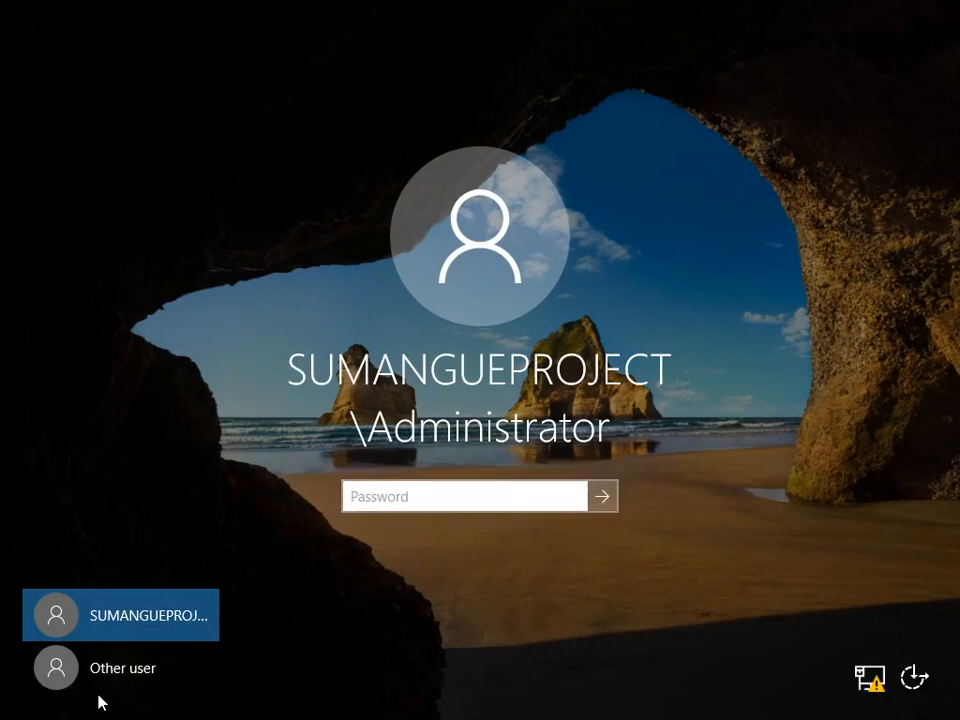
click(116, 668)
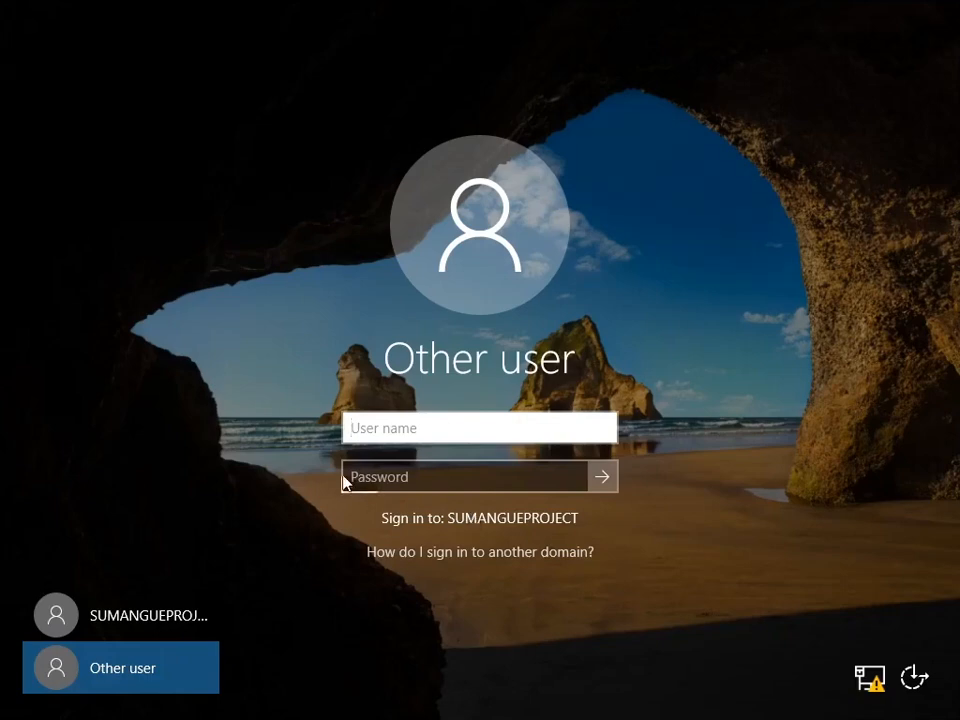
click(83, 617)
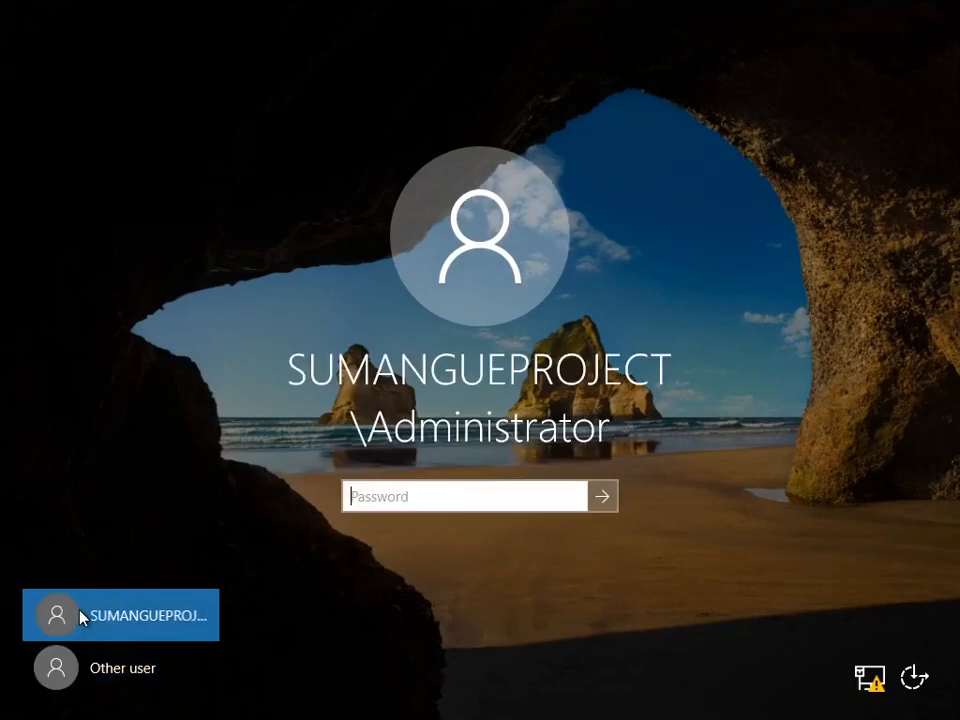
text(•••••••••)
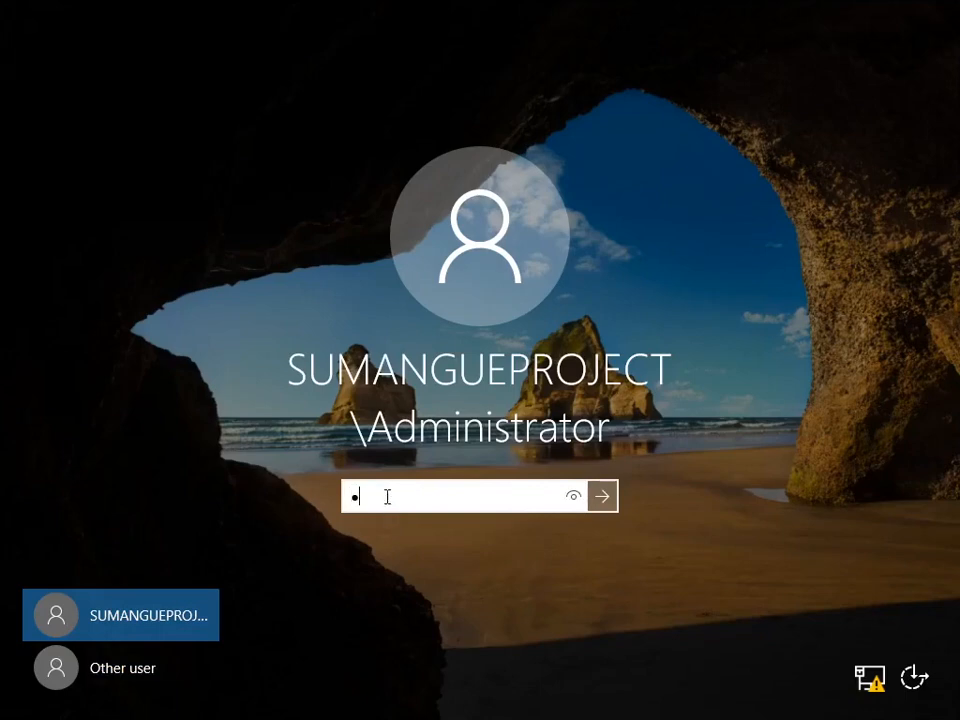
key(ctrl+a)
key(BackSpace)
text(•••••••••••)
key(Return)
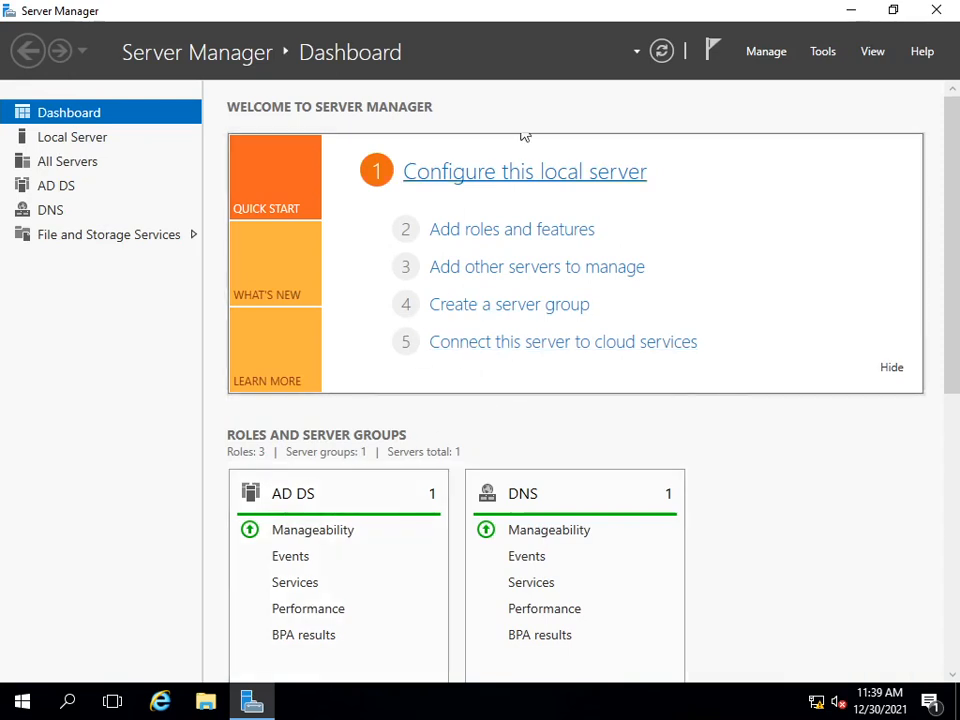
Step: Look over the AD DS servers and events, and the roles and server groups on the dashboard
click(55, 187)
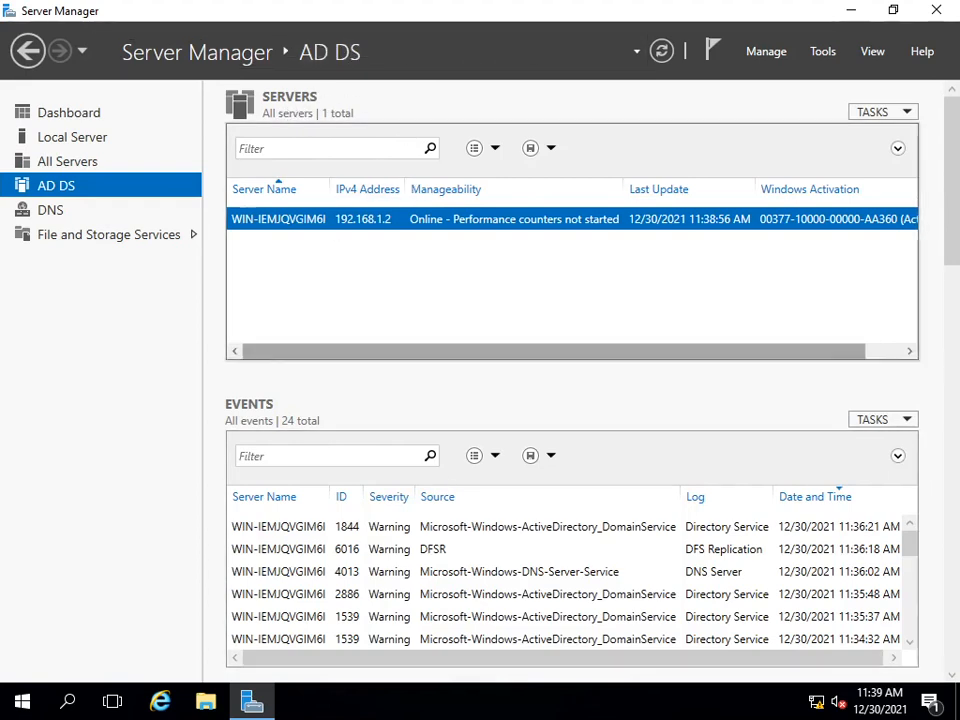
click(78, 117)
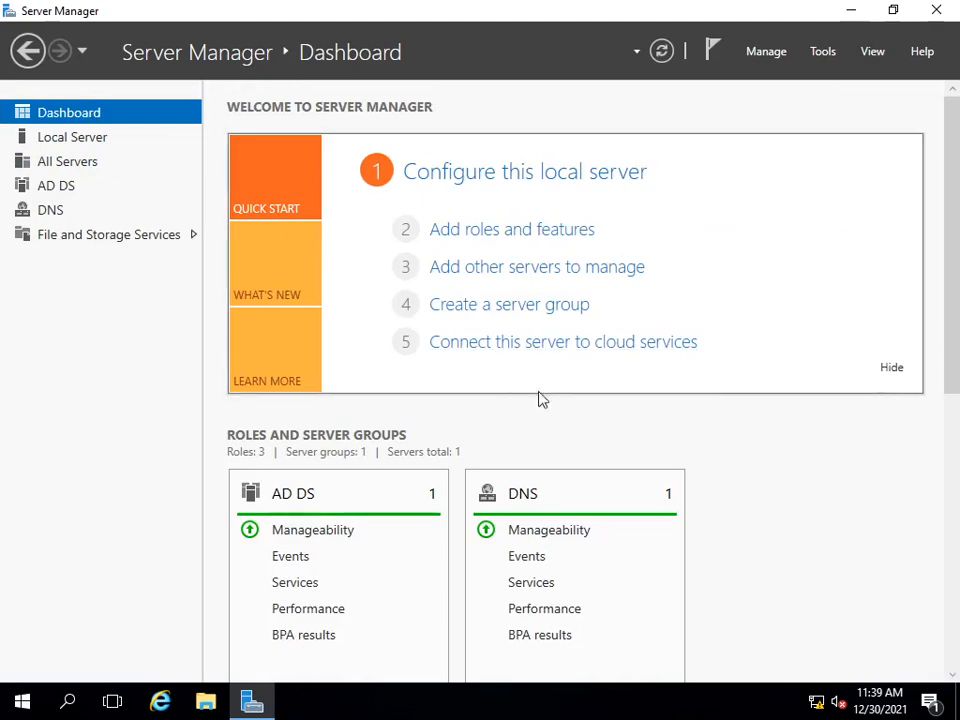
scroll(776, 579, down, 4)
scroll(784, 512, up, 4)
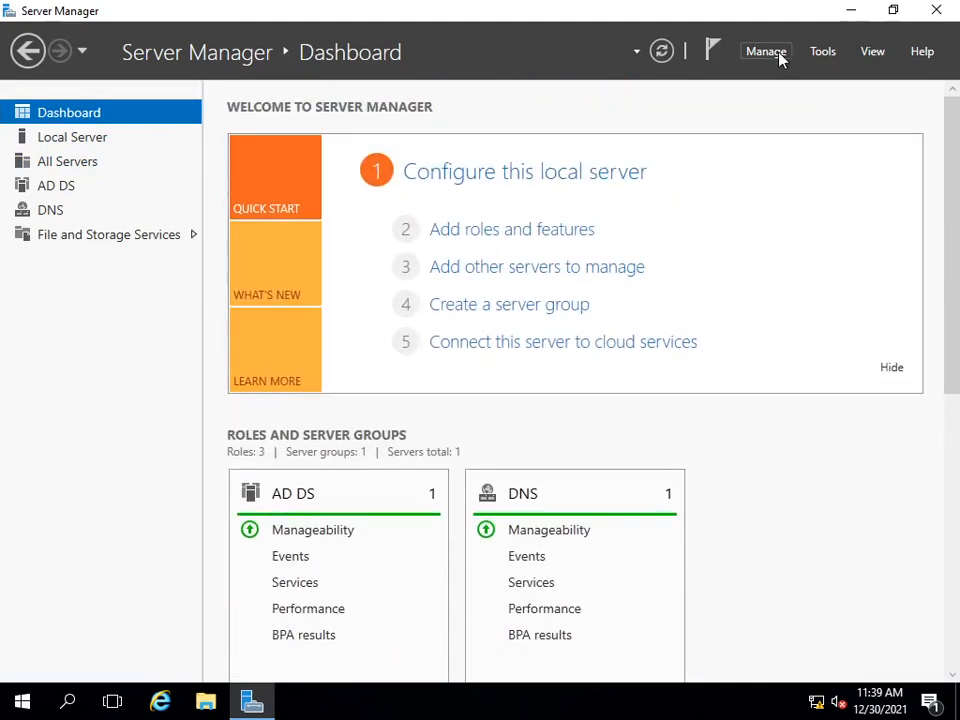
Step: Open Active Directory Users and Computers and display the Users container of the SumangueProject.org domain
click(836, 55)
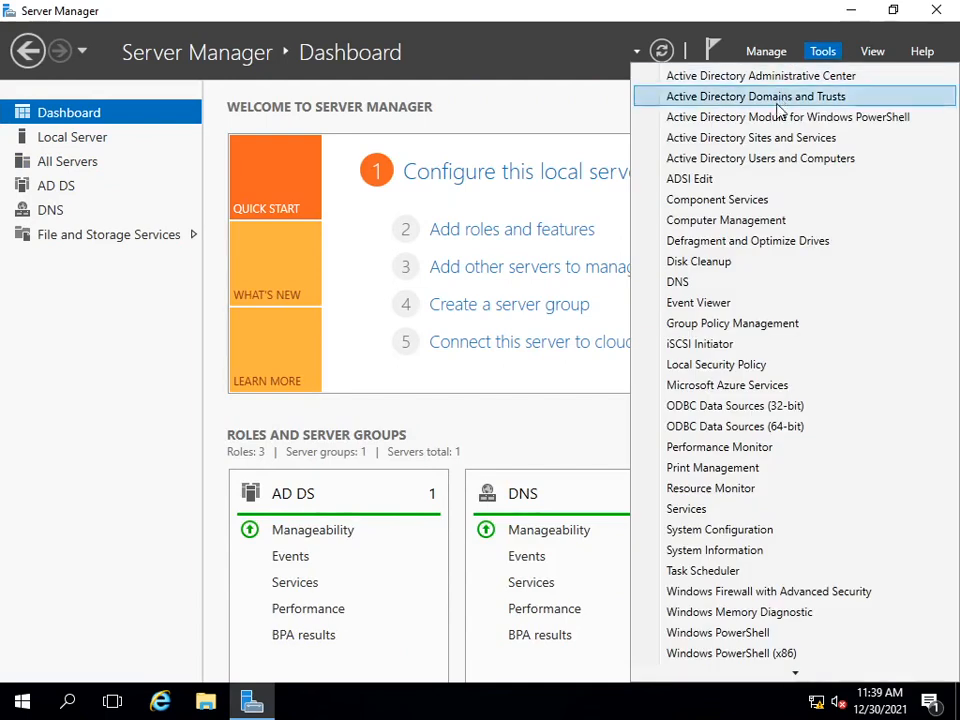
click(741, 162)
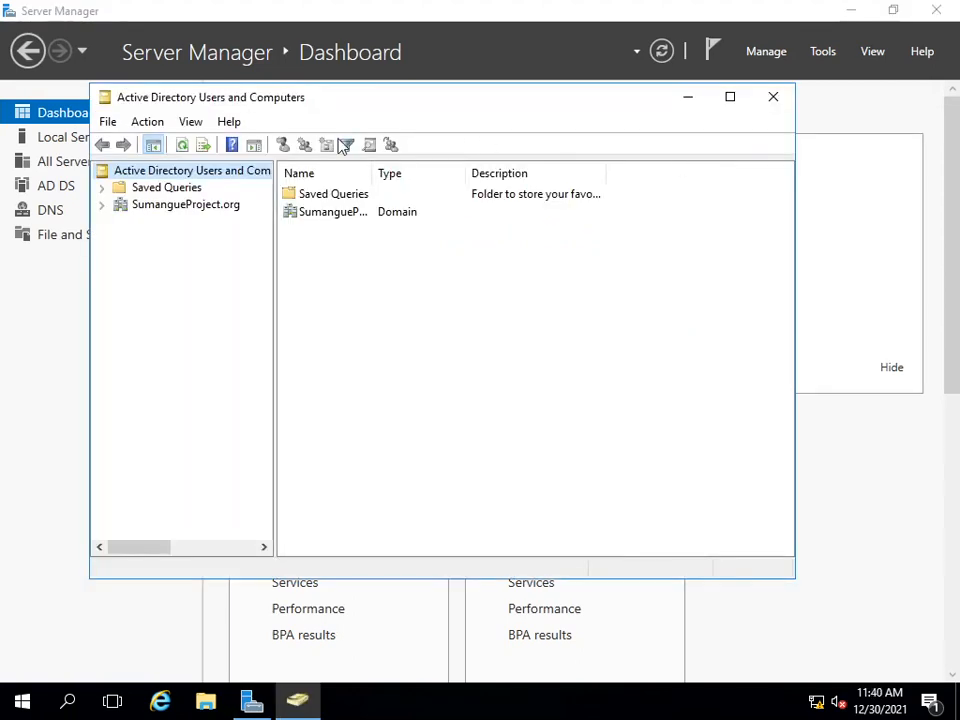
click(163, 203)
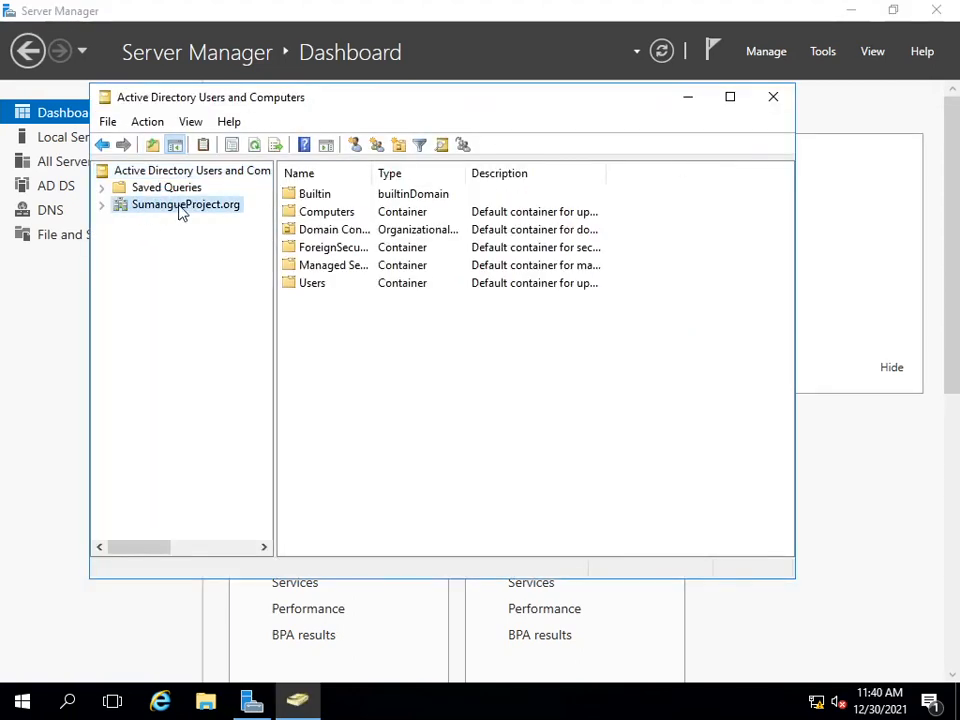
click(315, 285)
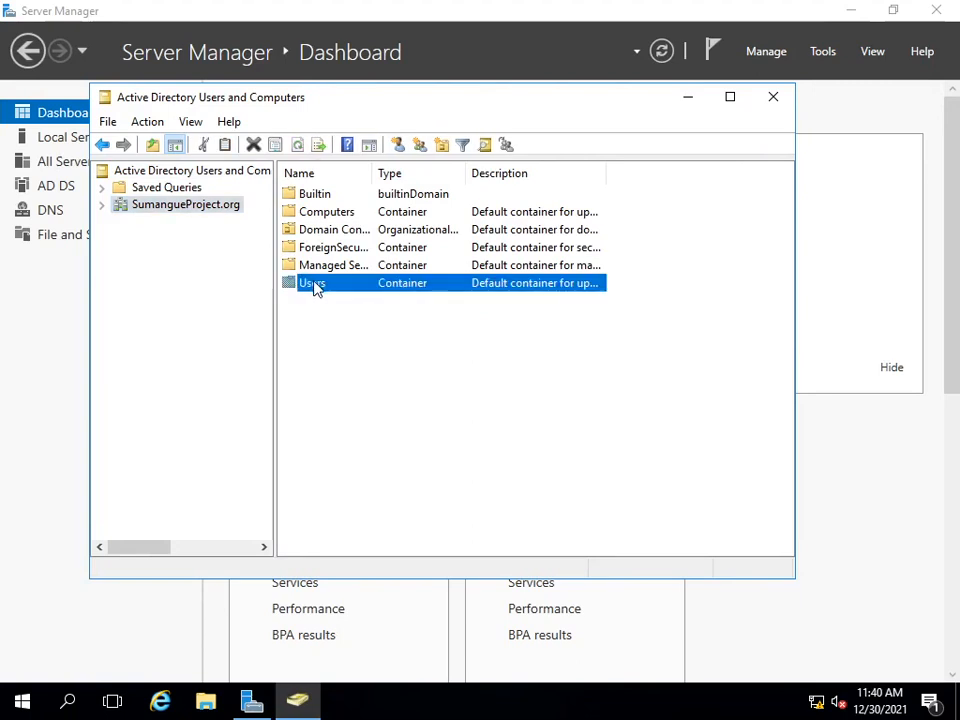
double_click(310, 285)
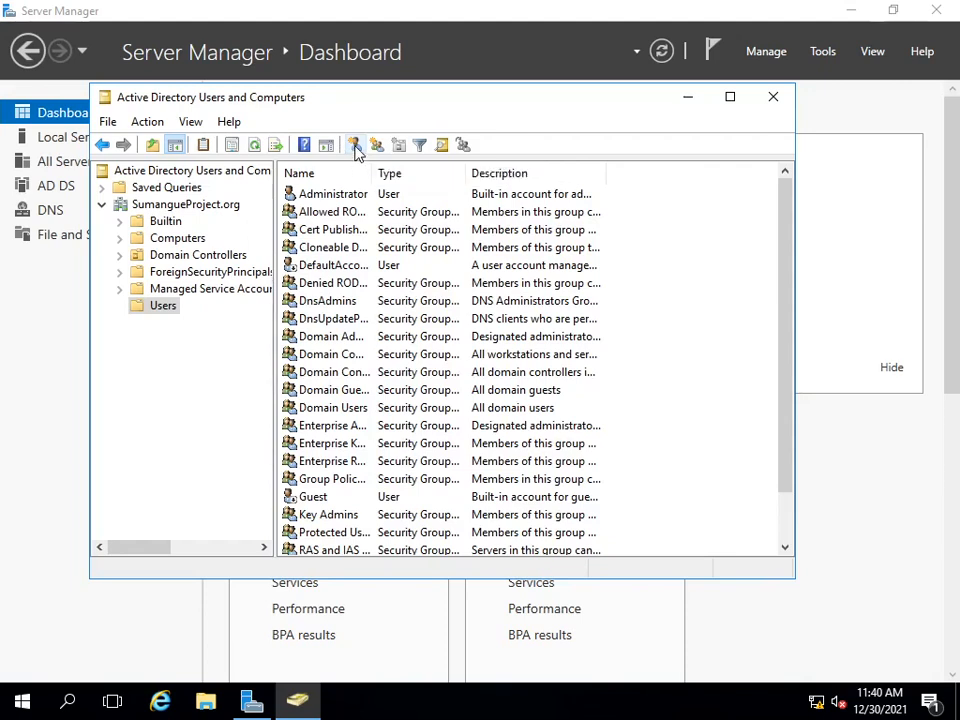
right_click(309, 500)
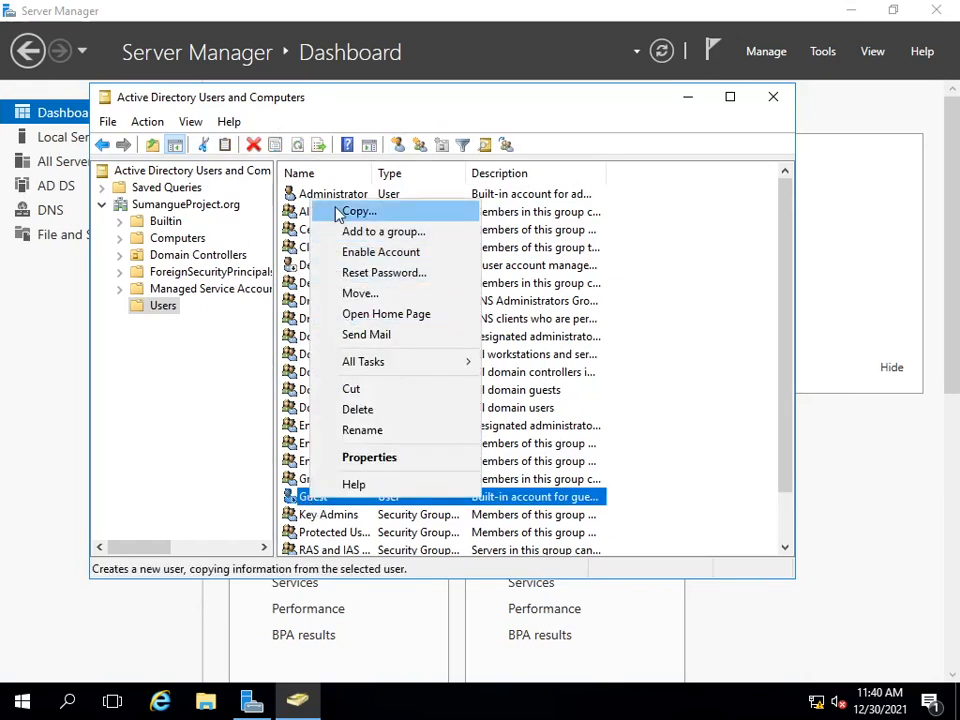
click(655, 425)
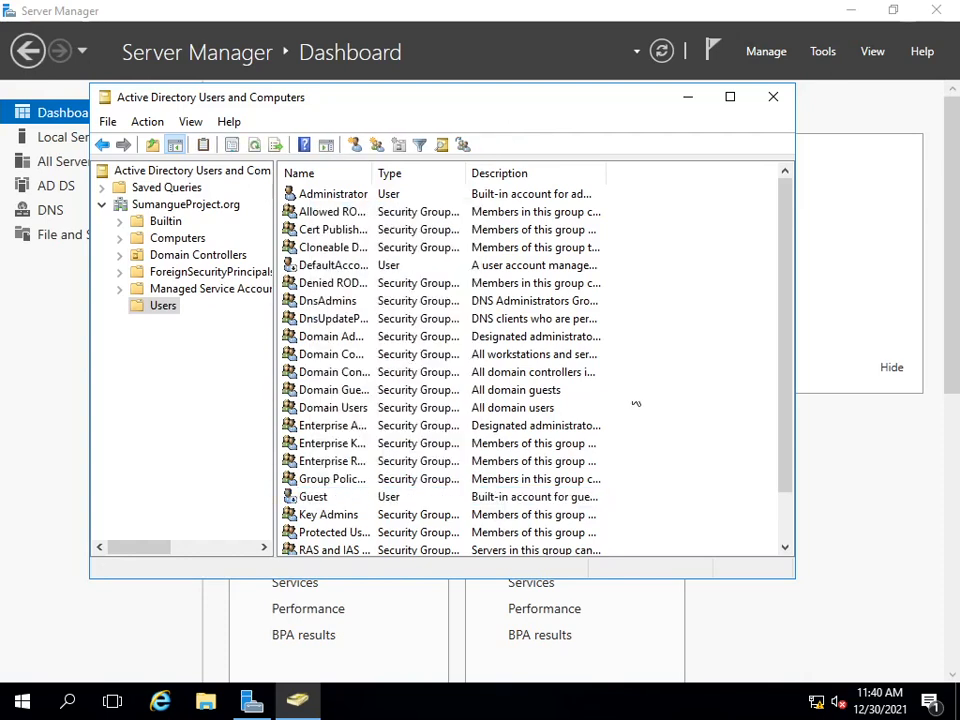
click(333, 196)
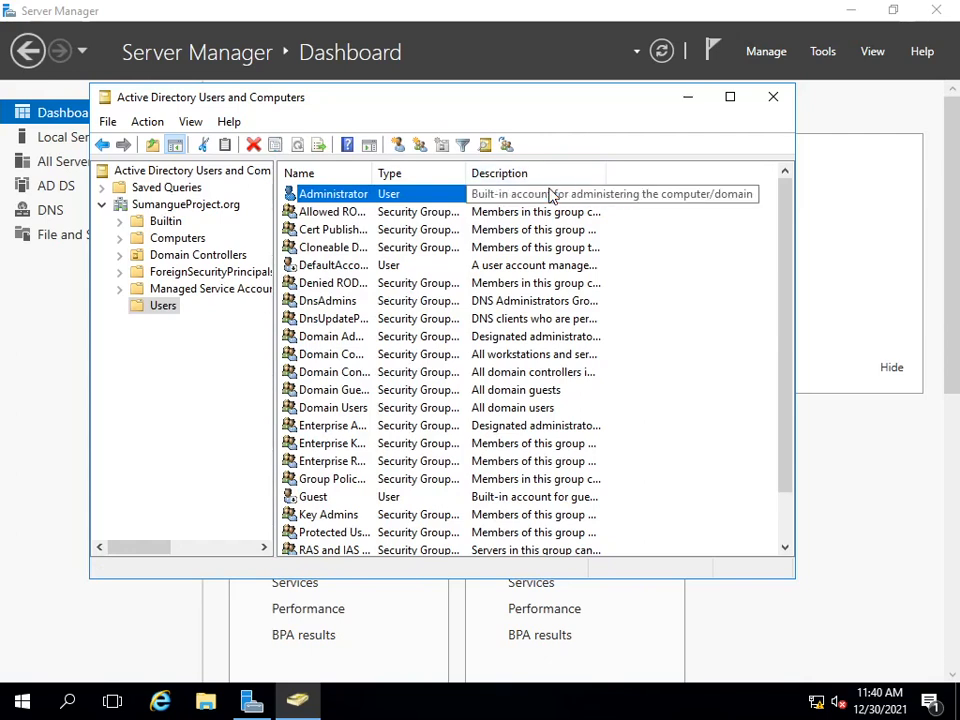
right_click(341, 199)
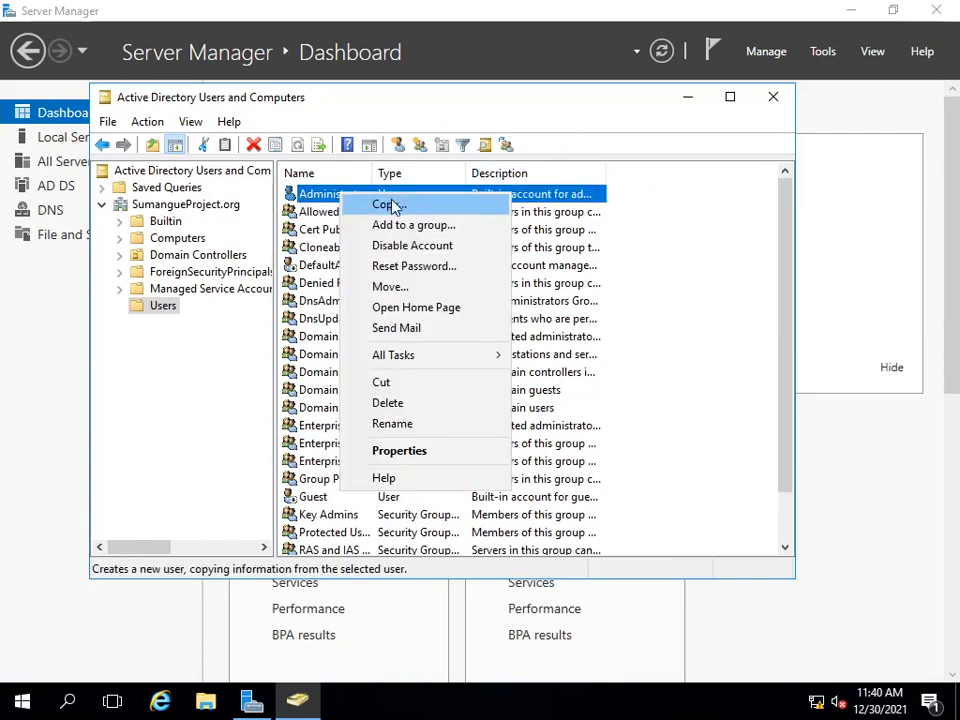
click(683, 259)
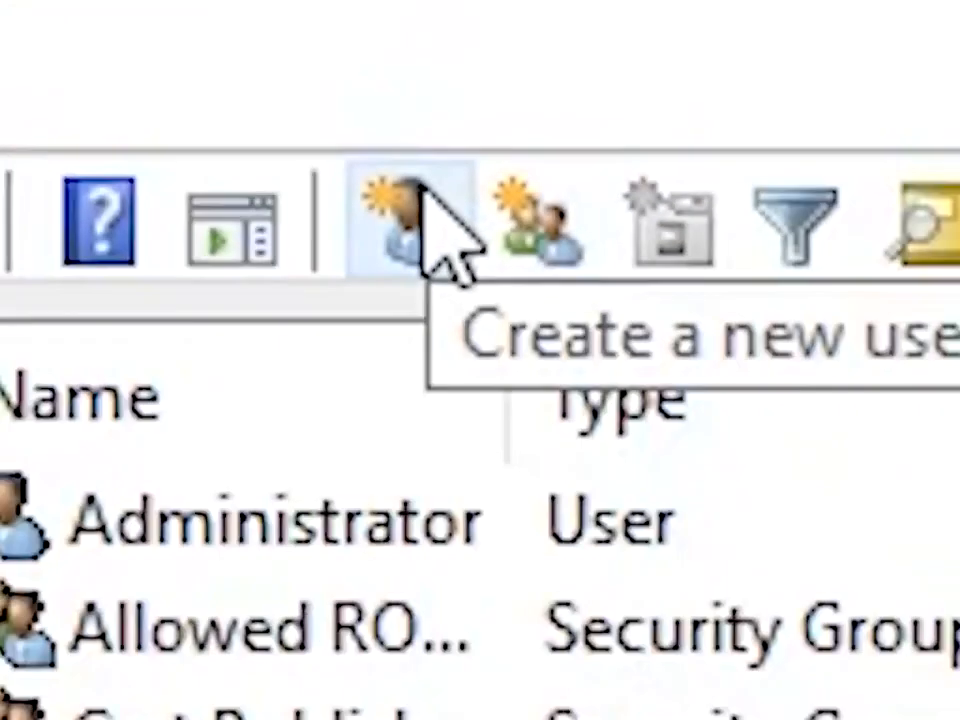
Step: Start a new user in the Users container with the person's first name, last name and user logon name
click(545, 258)
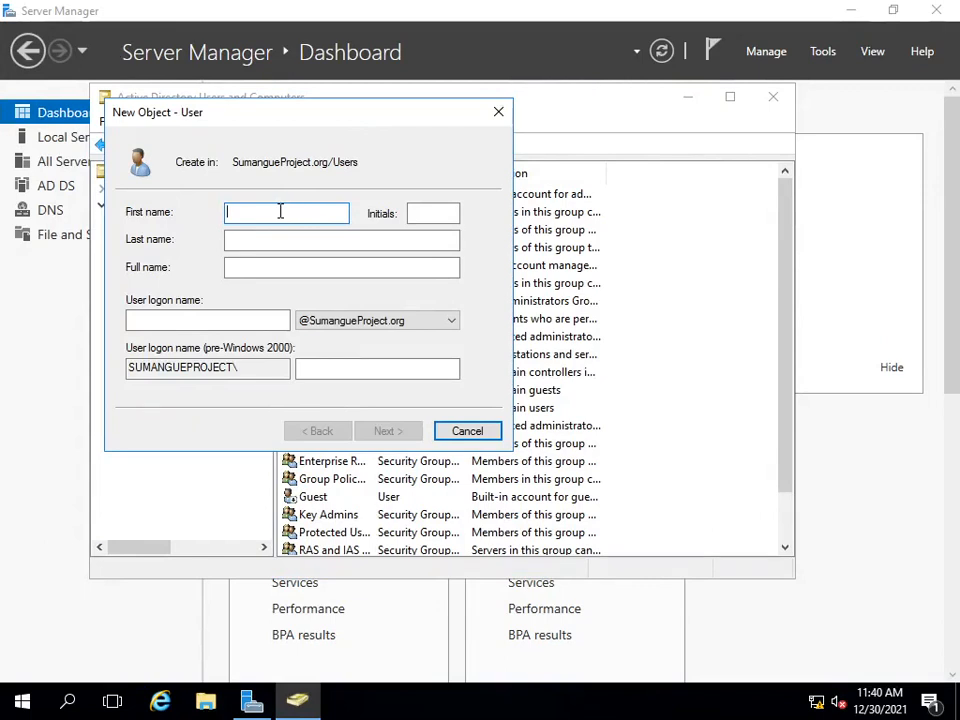
text(reyma)
key(Tab)
key(Tab)
text(suma)
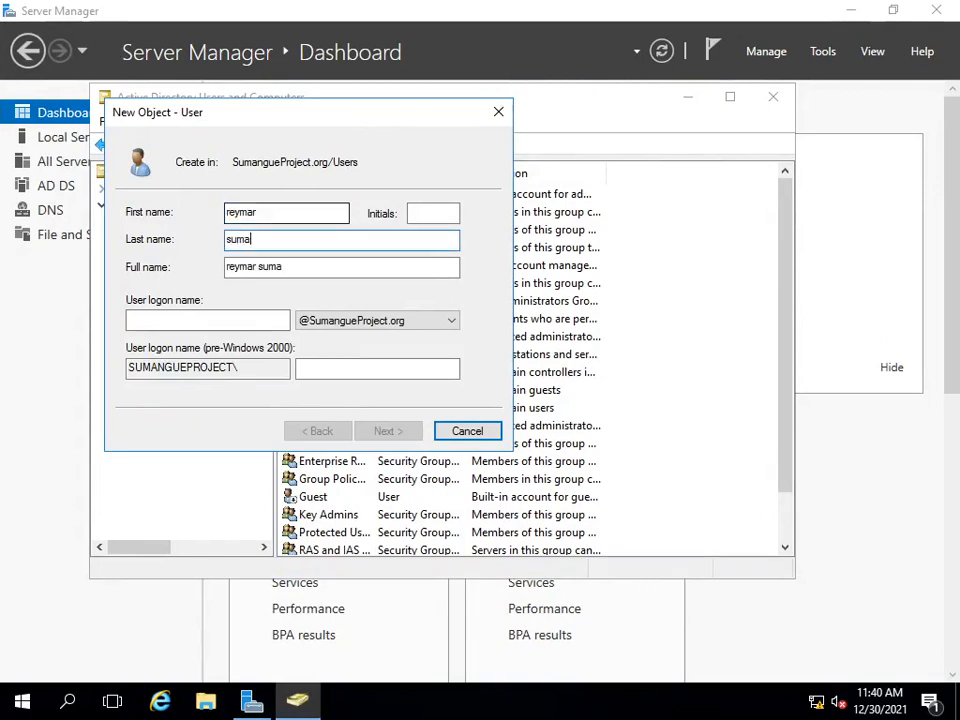
text(ngue)
key(Tab)
key(Tab)
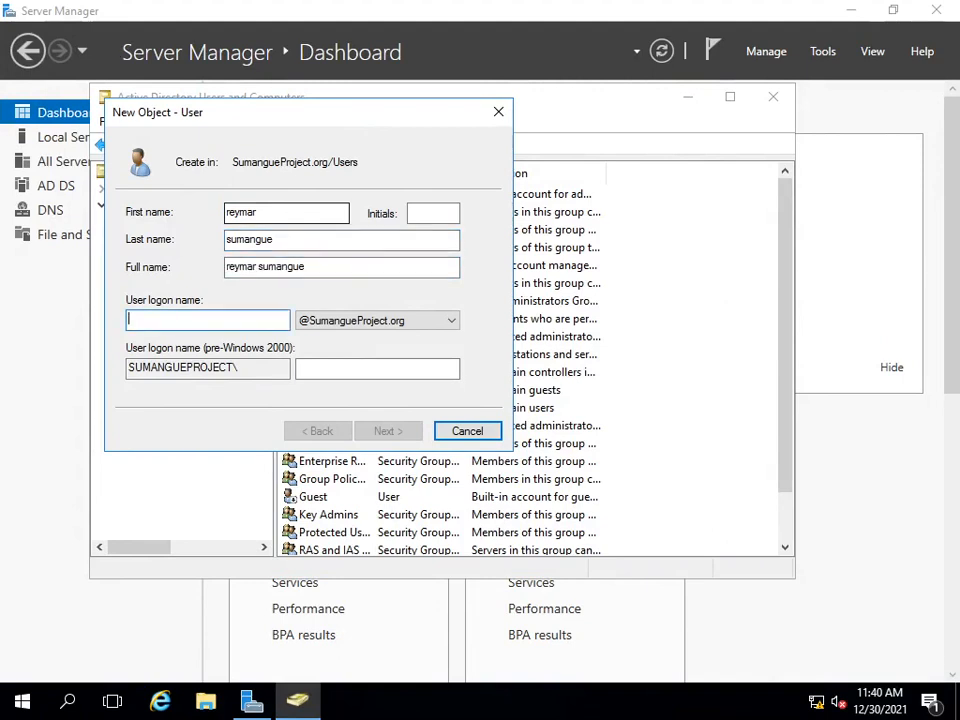
text(r)
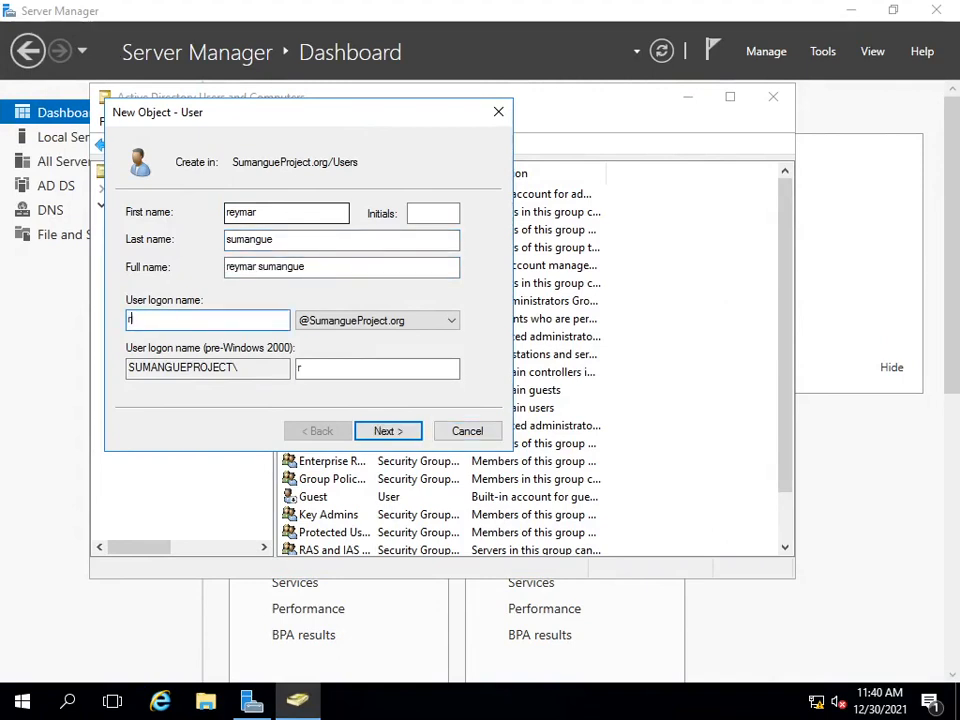
text(eymar)
click(379, 436)
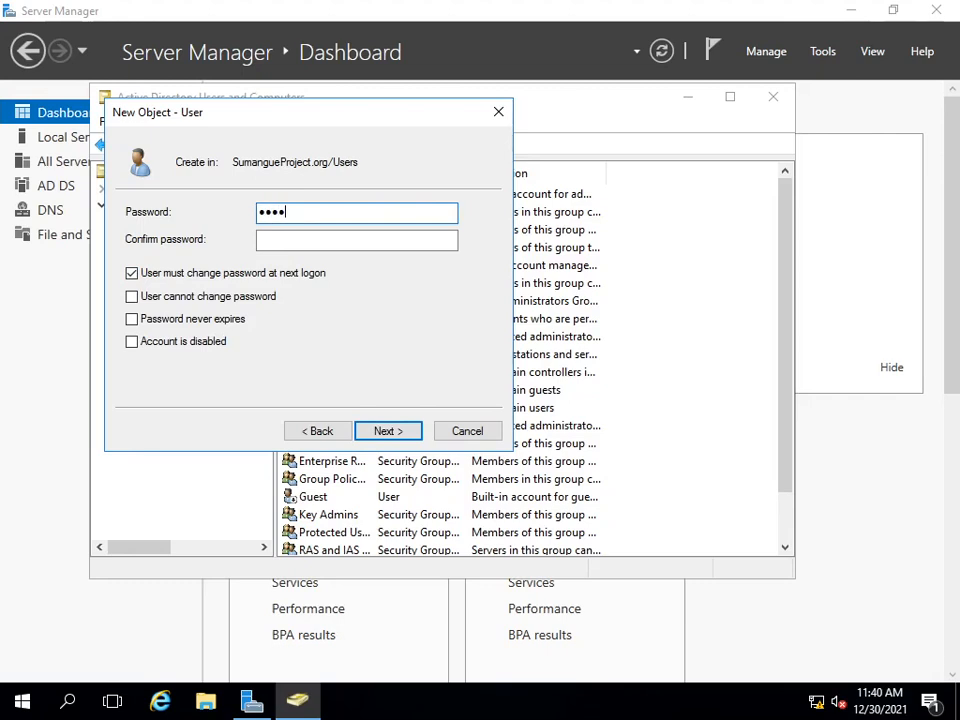
Step: Enter and confirm the user's password, require no change at next logon, enable Password never expires, and create the account
text(***)
key(Tab)
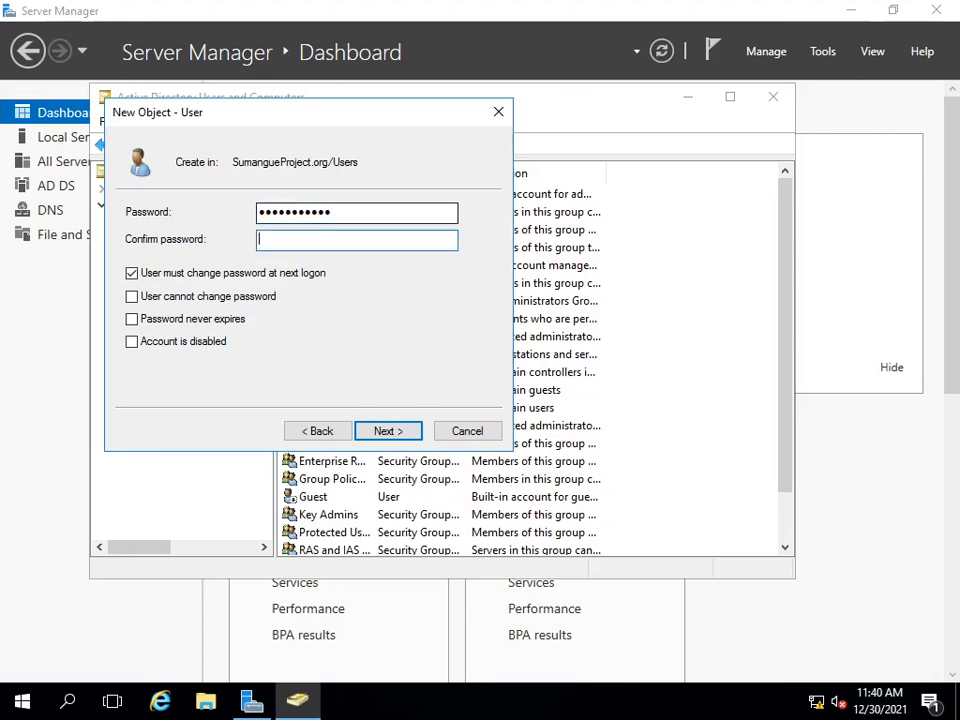
text(******)
click(132, 276)
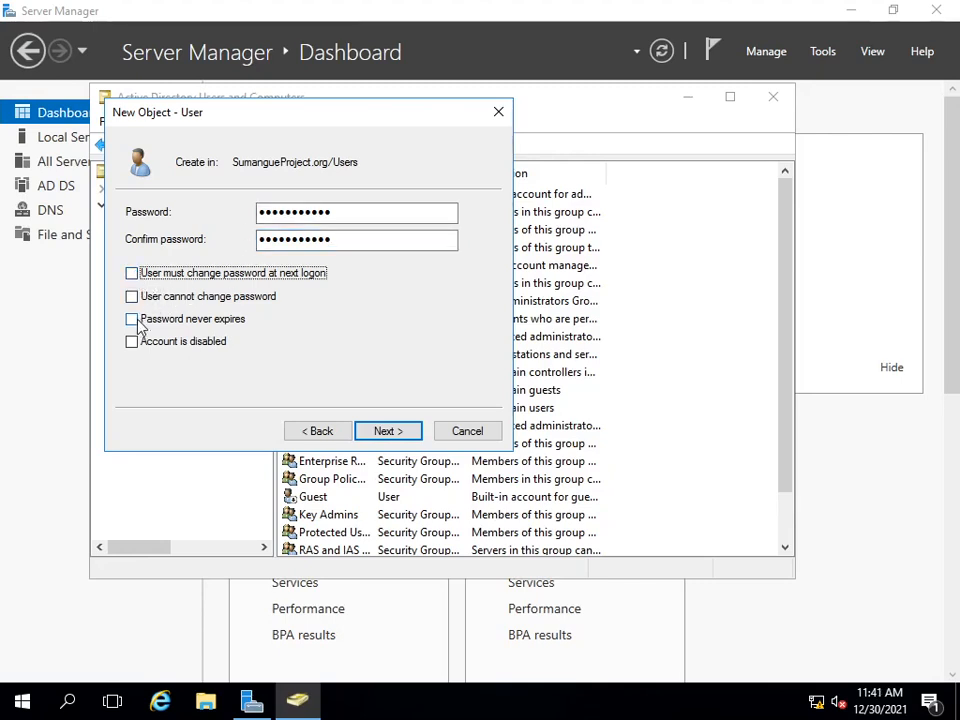
click(141, 319)
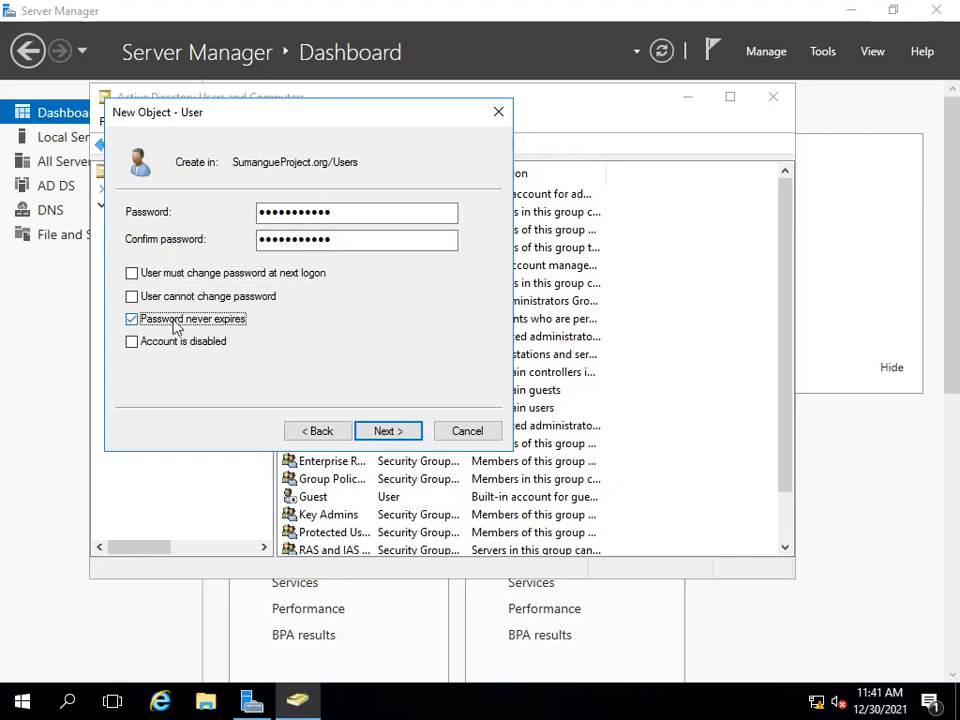
click(392, 440)
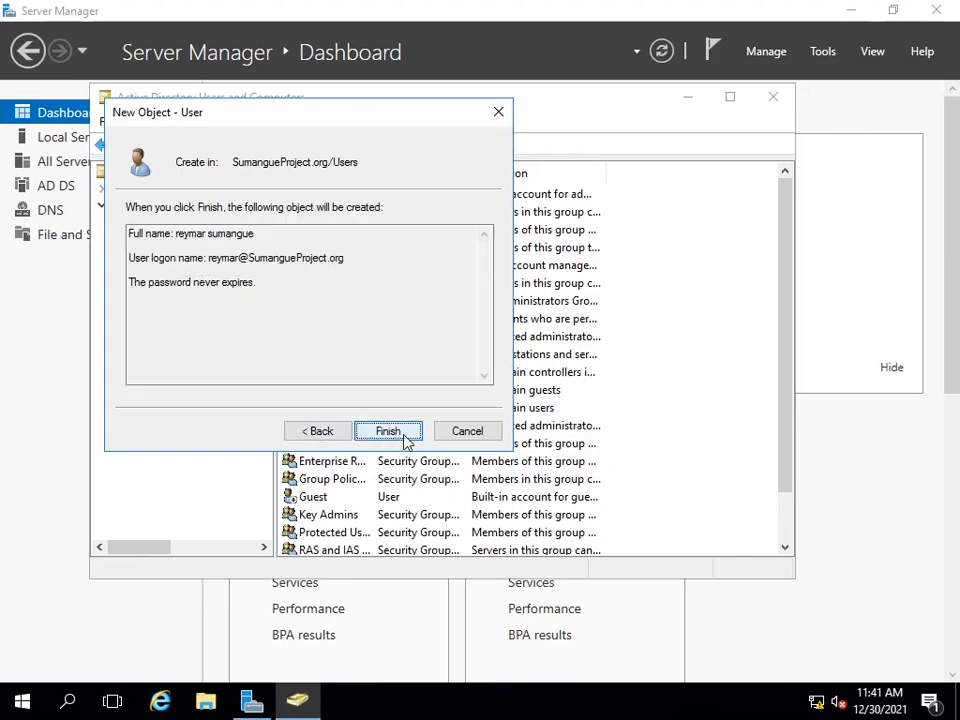
click(405, 438)
scroll(619, 482, down, 1)
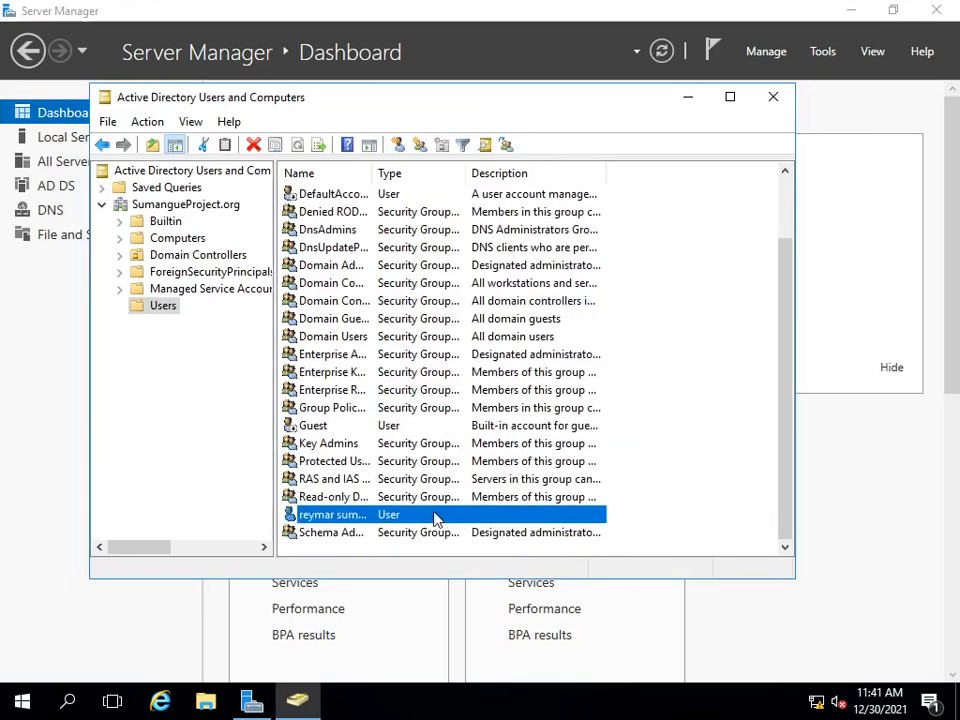
Step: Copy the Administrator account to a user with the person's first and last name and the logon name useradmin
scroll(622, 442, up, 2)
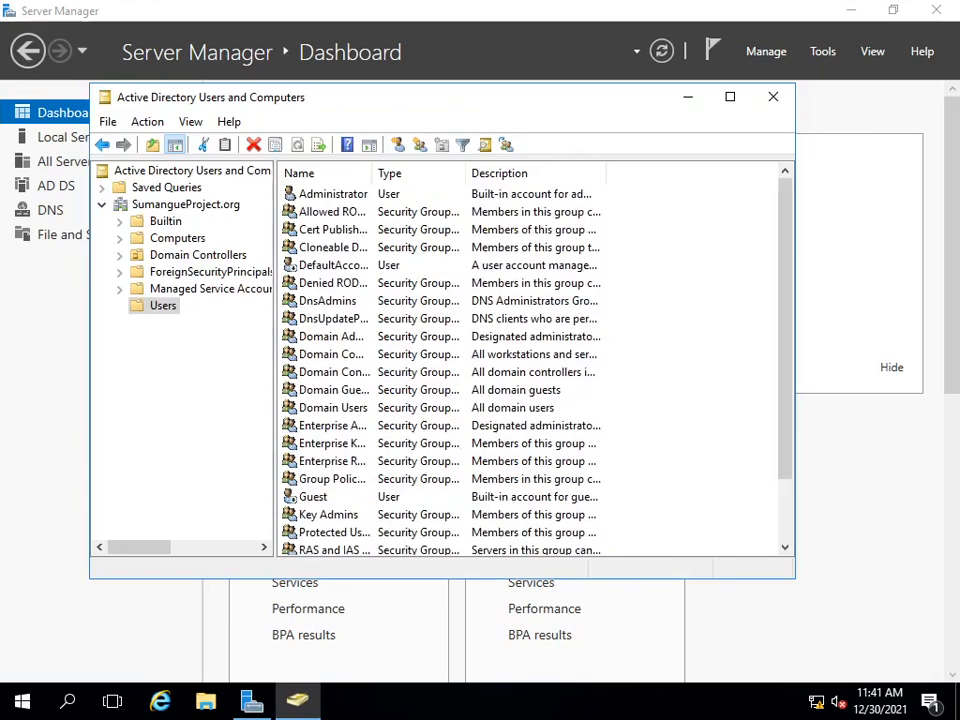
click(334, 195)
right_click(333, 200)
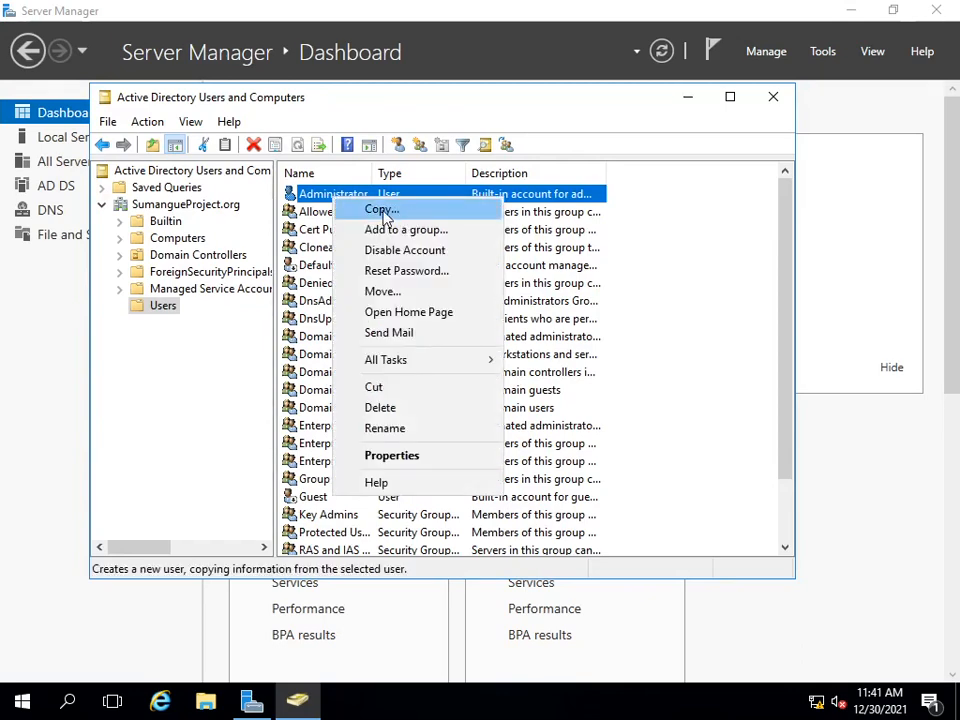
click(384, 211)
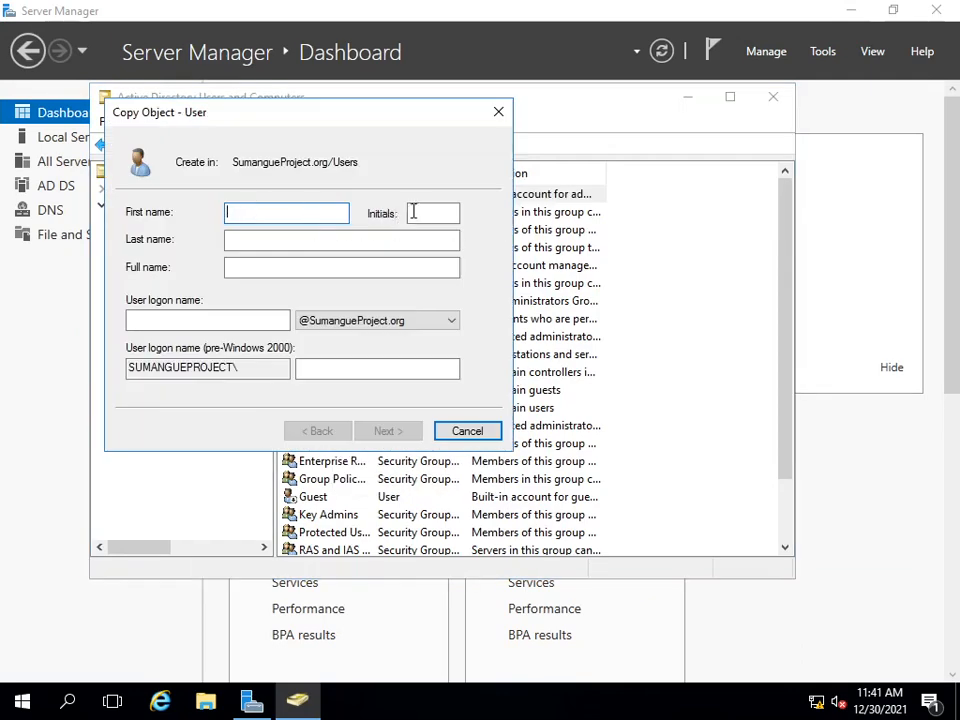
text(reymar)
key(Tab)
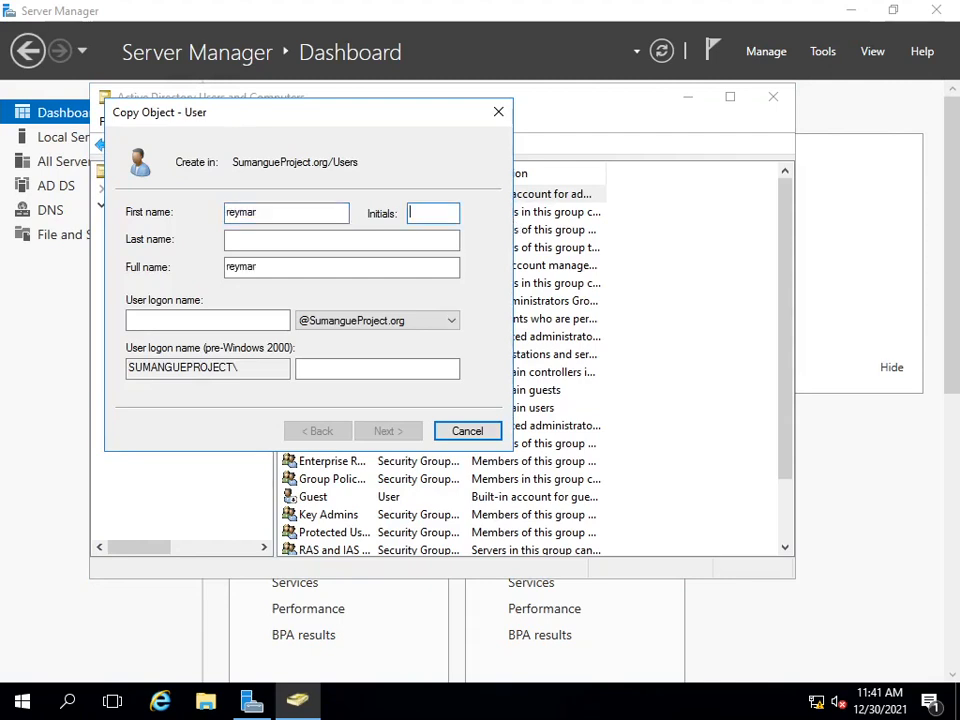
key(Tab)
text(sumangue)
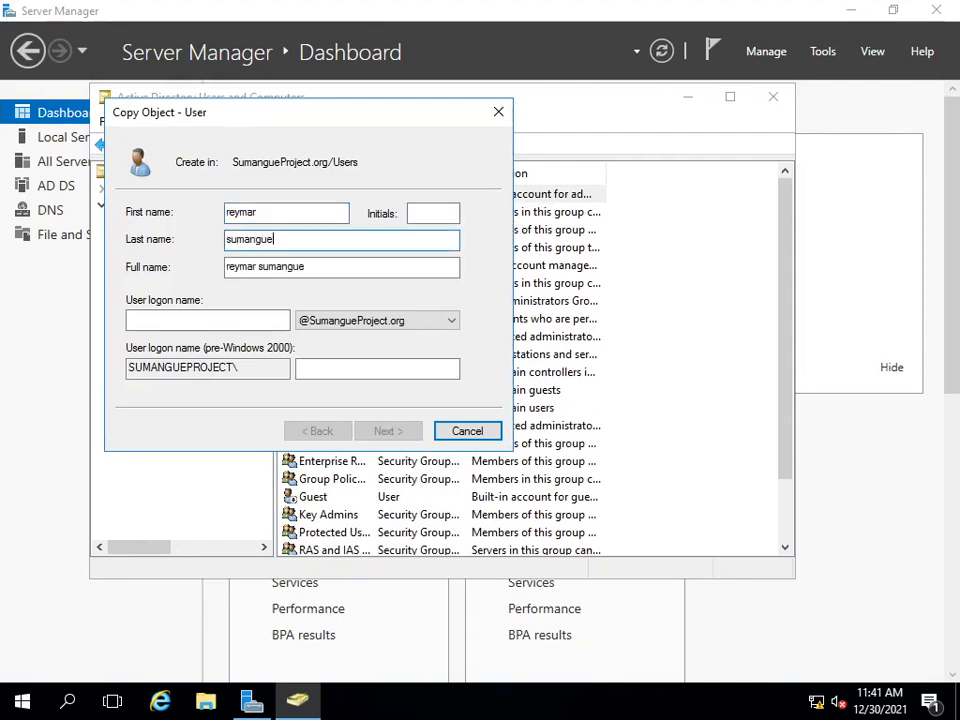
key(Tab)
key(Tab)
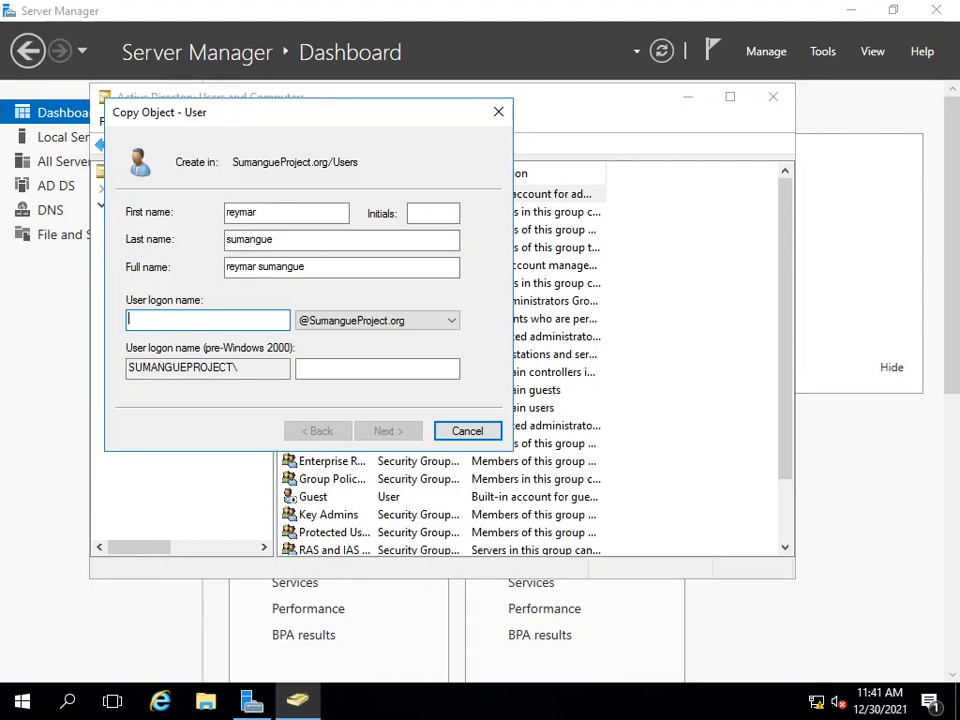
text(usera)
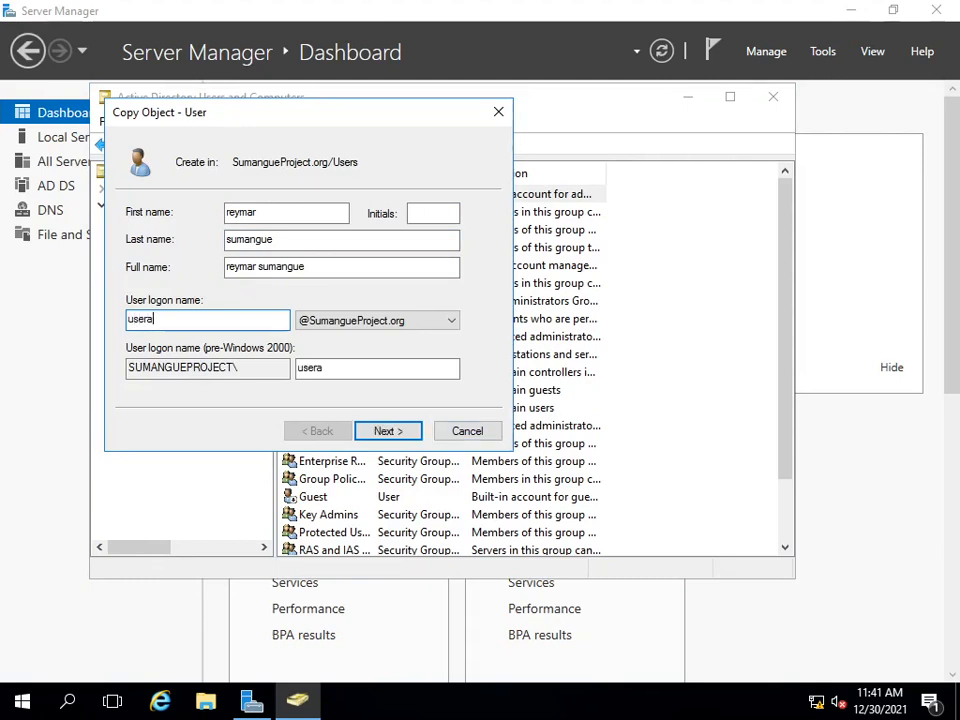
text(dmin)
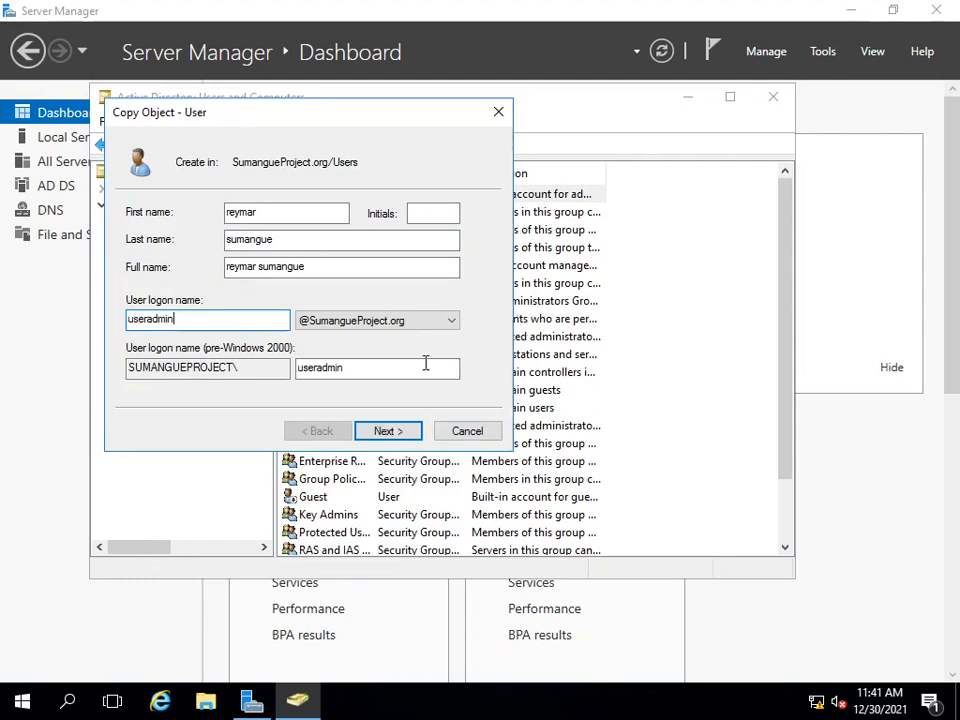
click(392, 431)
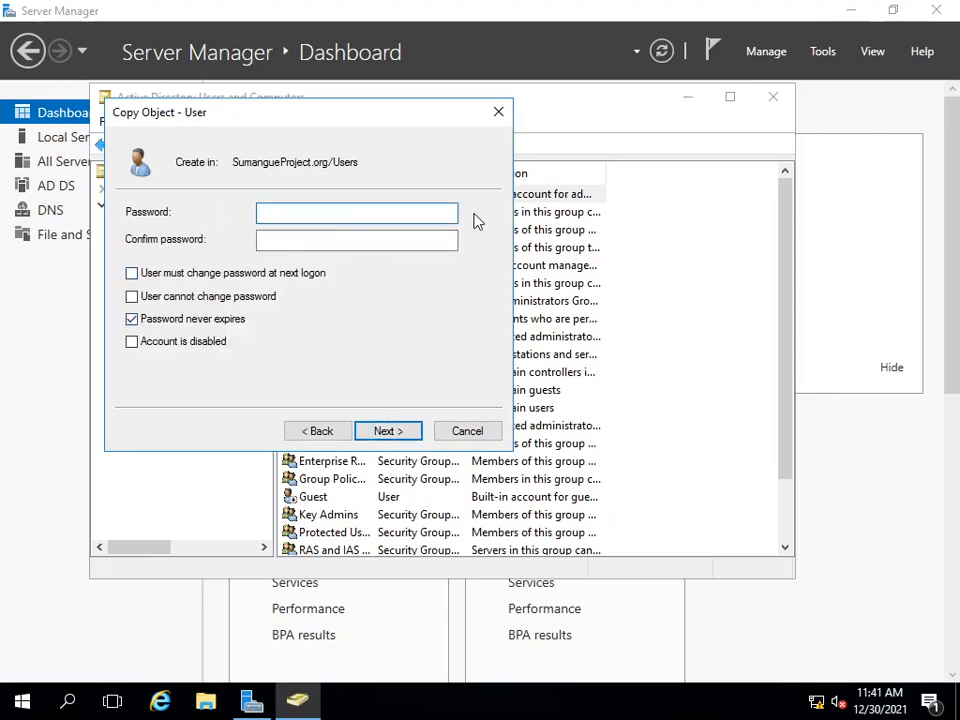
Step: Enter and confirm the copied account's password and try to create the user
text(•••••••••••)
key(Tab)
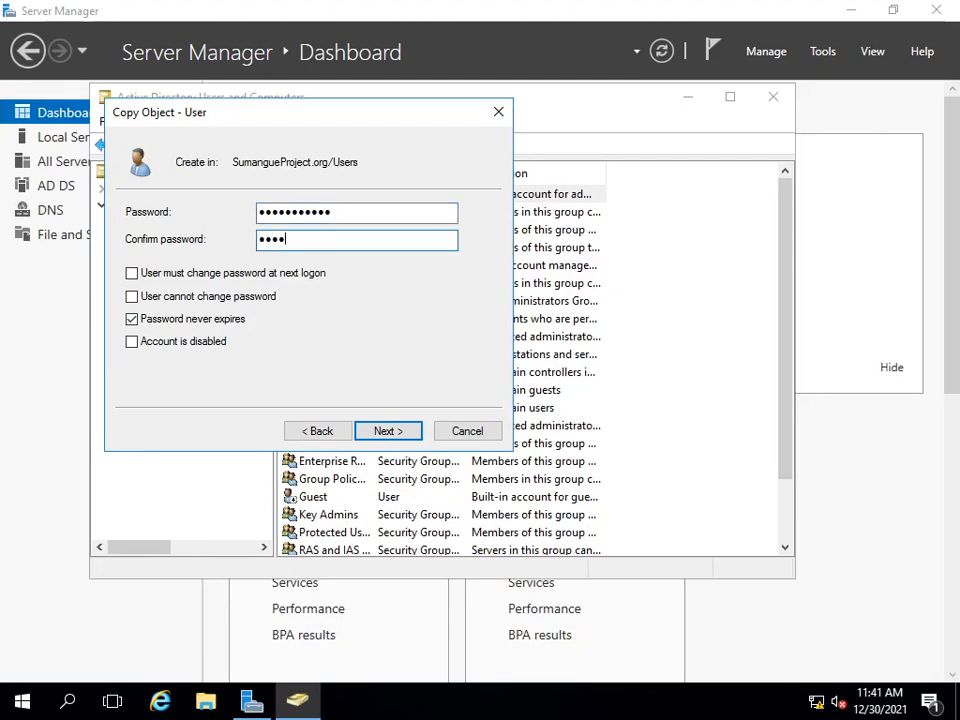
text(•••••••••••)
click(397, 433)
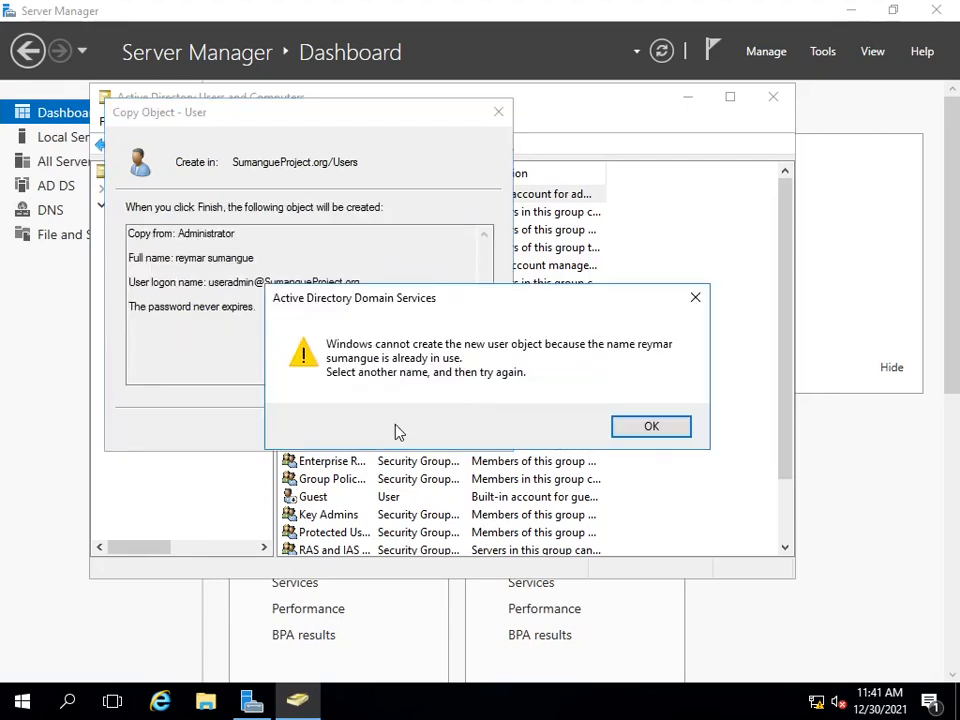
click(655, 430)
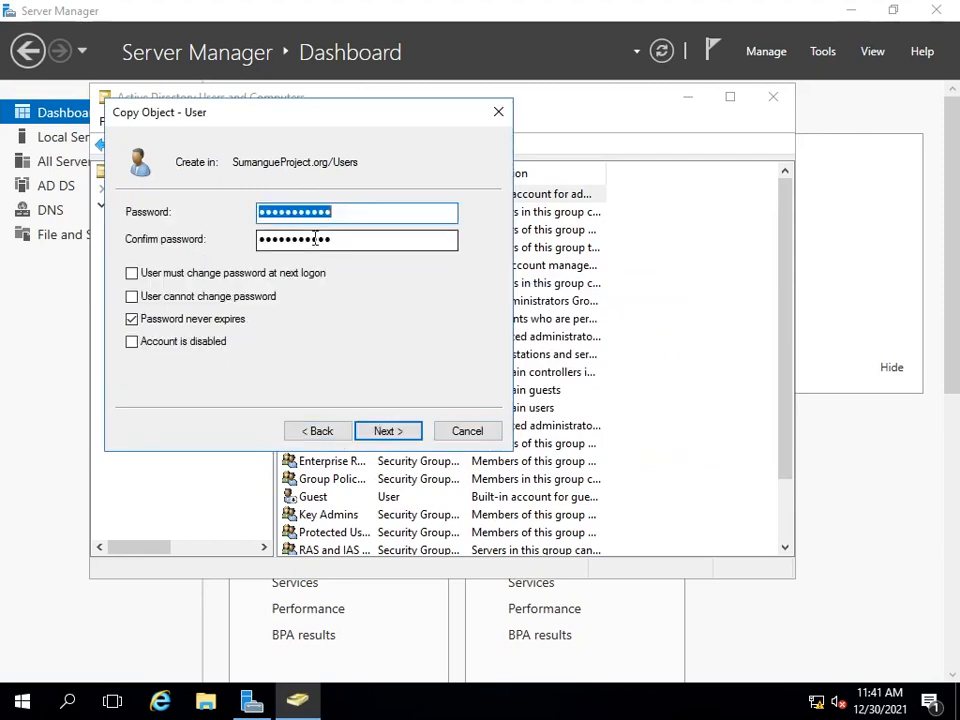
Step: Re-enter and confirm the password for useradmin and try again to create the account under the same full name
key(BackSpace)
key(BackSpace)
key(BackSpace)
key(BackSpace)
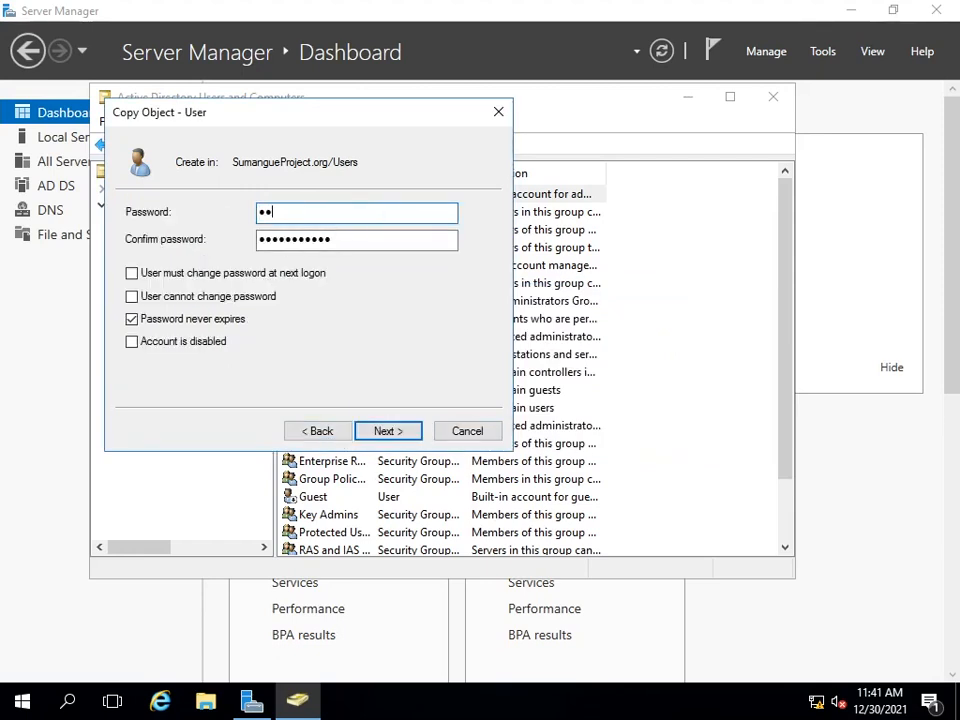
text(•••••••••••)
key(Tab)
text(•••••••••)
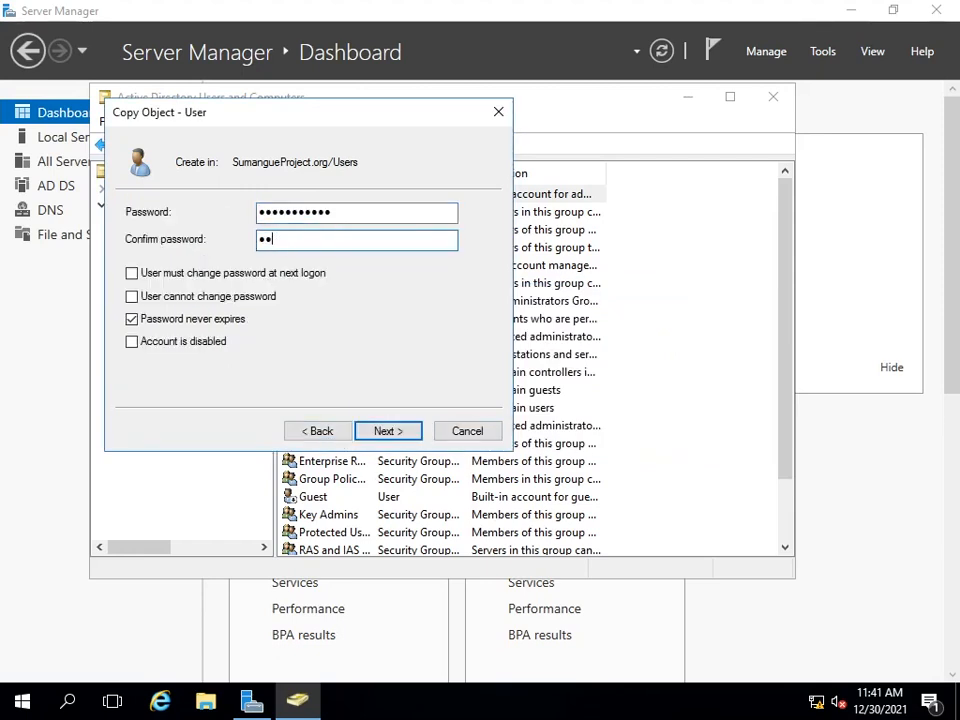
key(Return)
key(Return)
click(652, 425)
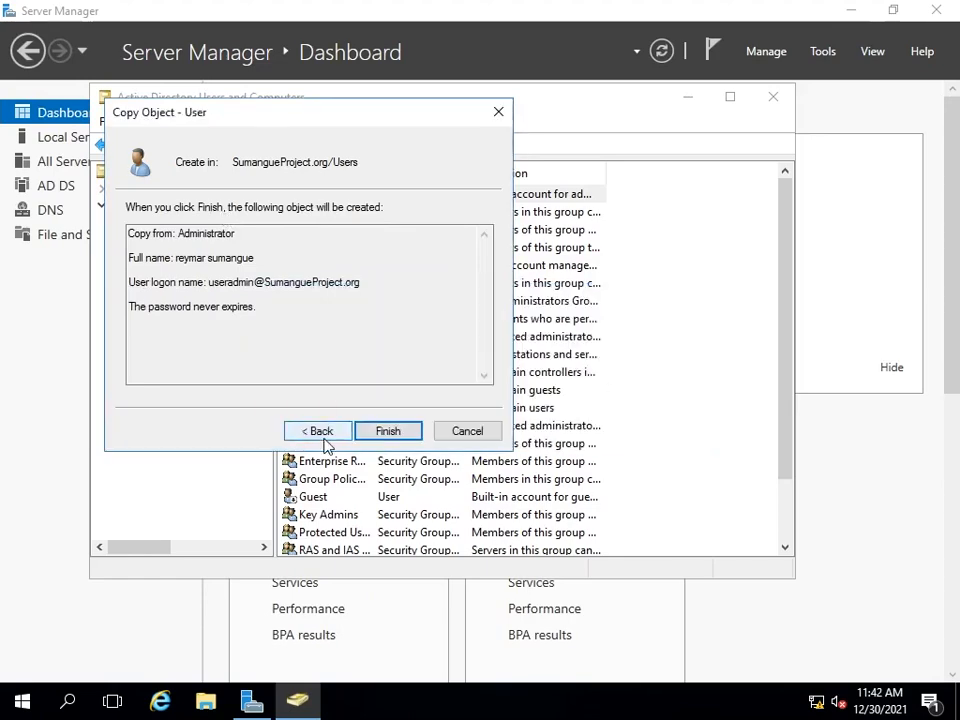
Step: Go back to the name details, replace useradmin's first and last name with another person's, and create the account
double_click(317, 431)
key(Tab)
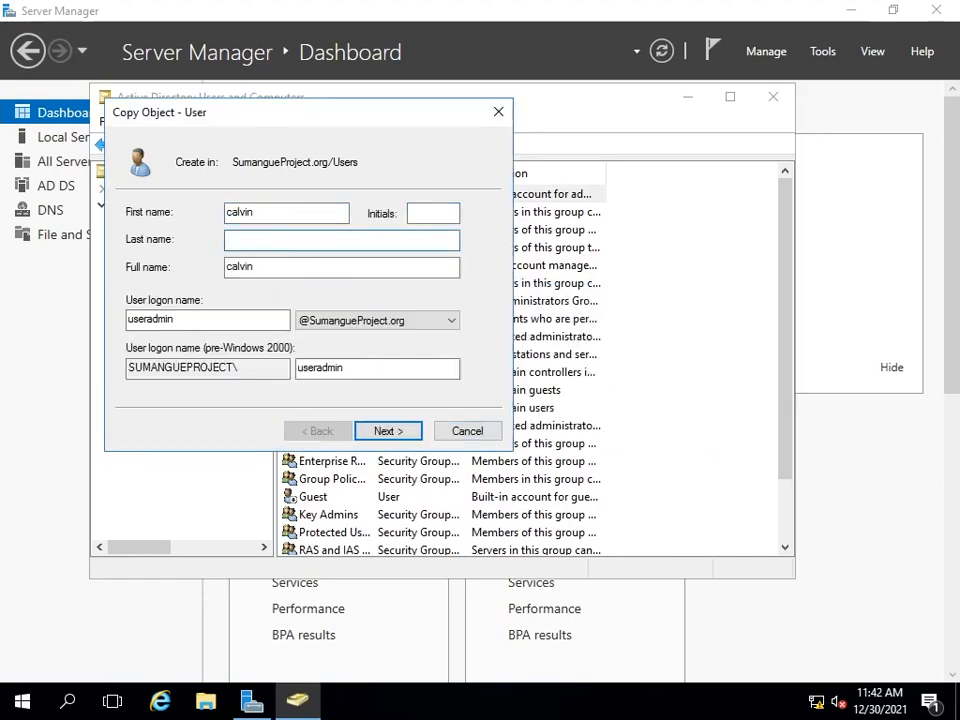
click(398, 434)
click(398, 432)
click(399, 431)
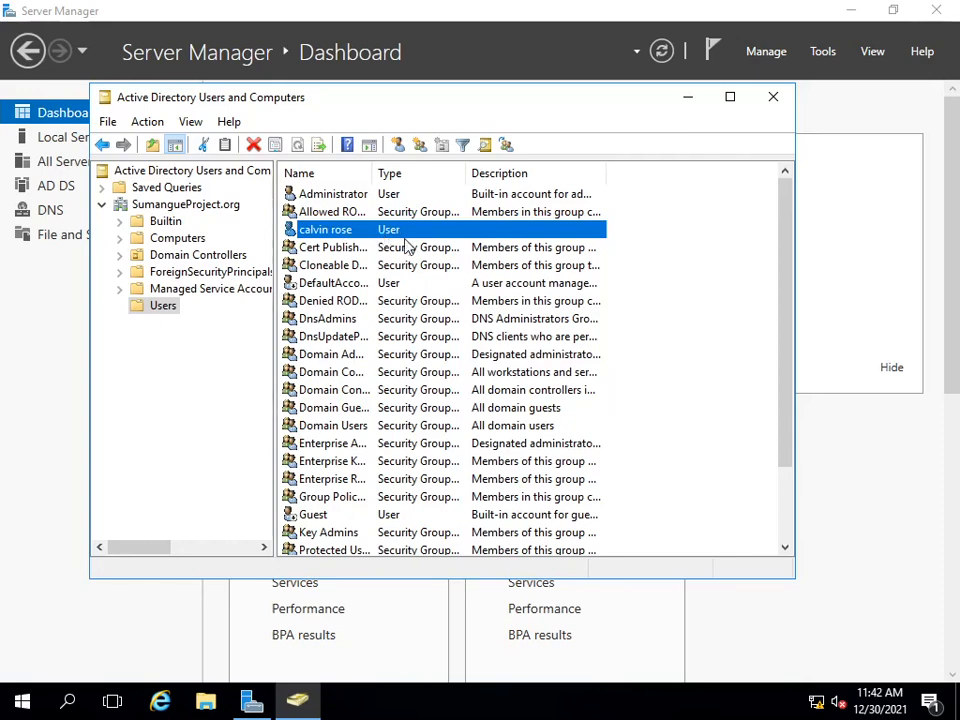
Step: View the general properties of the user copied from Administrator, and close them without changes
click(341, 228)
right_click(342, 226)
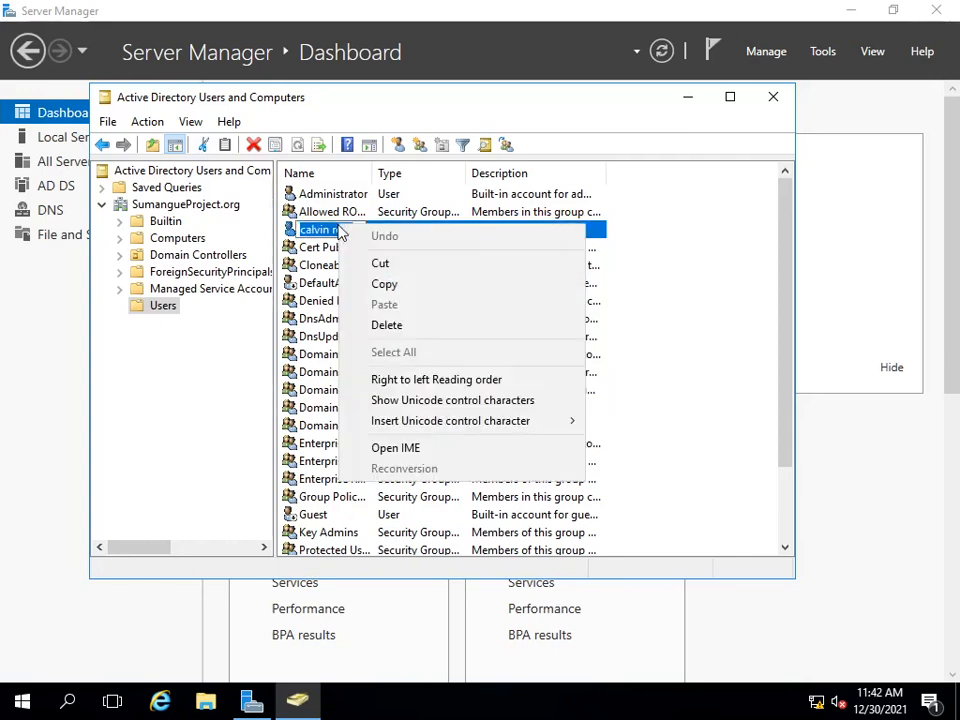
click(310, 338)
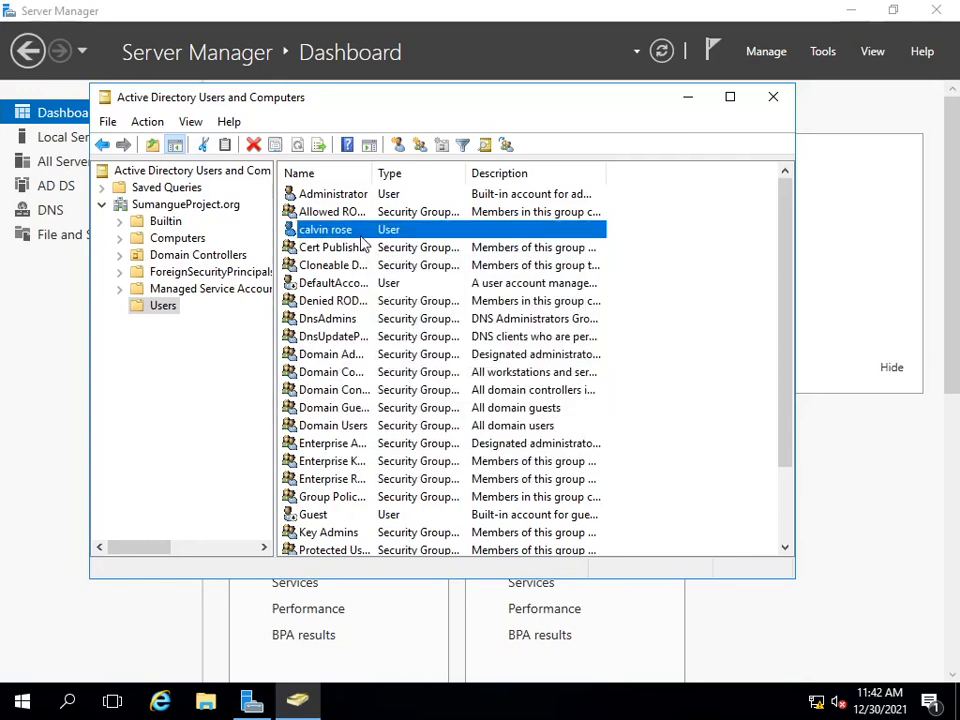
double_click(398, 231)
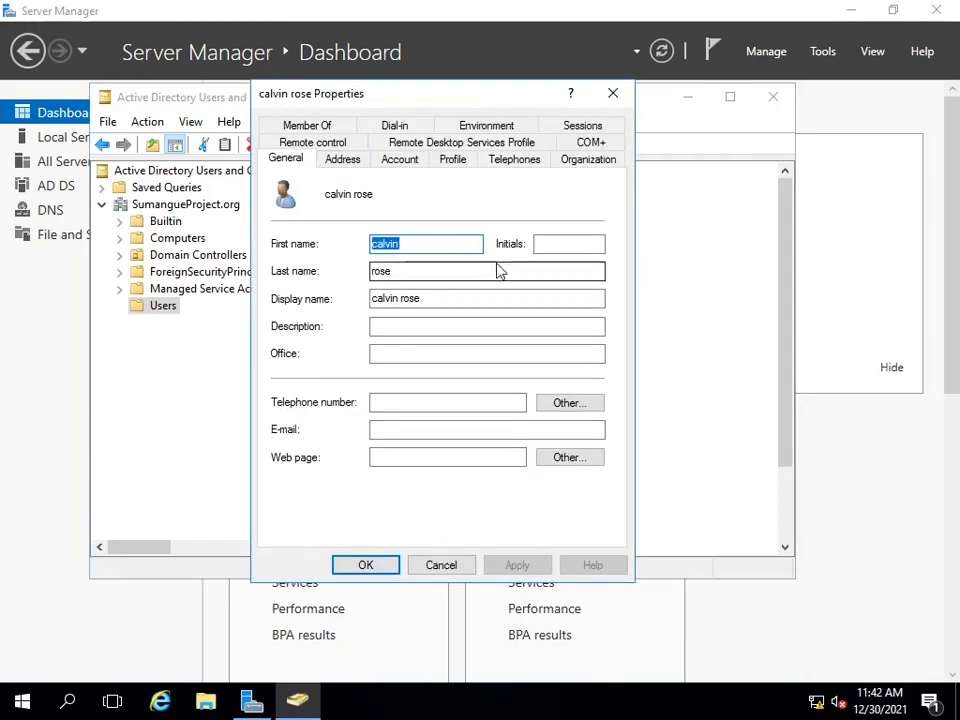
click(613, 94)
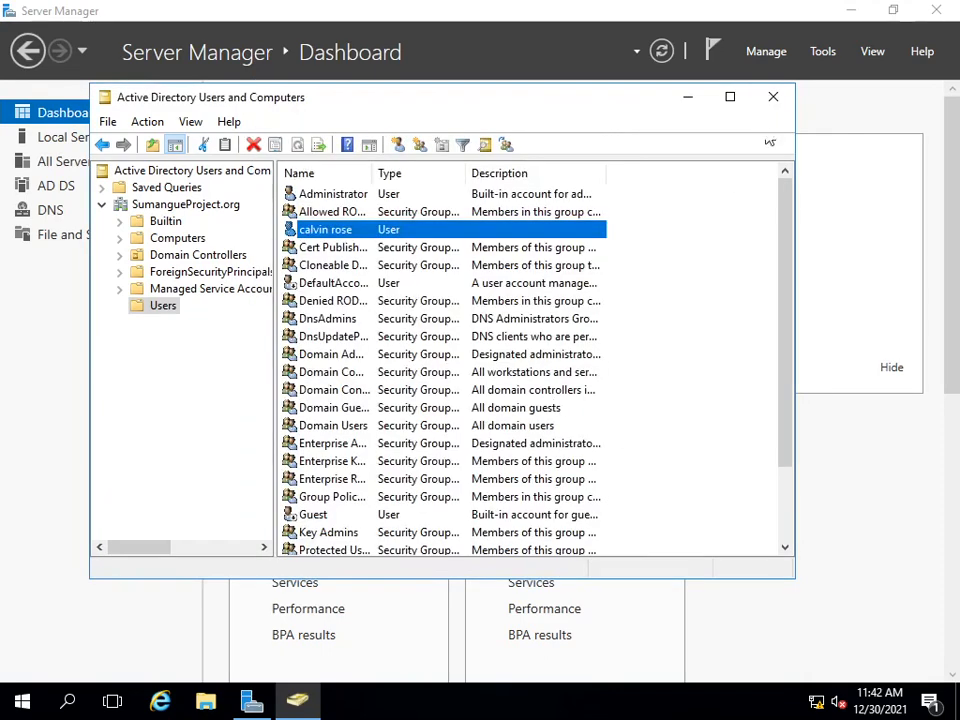
Step: Close Active Directory Users and Computers and sign out of the Administrator session
click(773, 96)
click(848, 10)
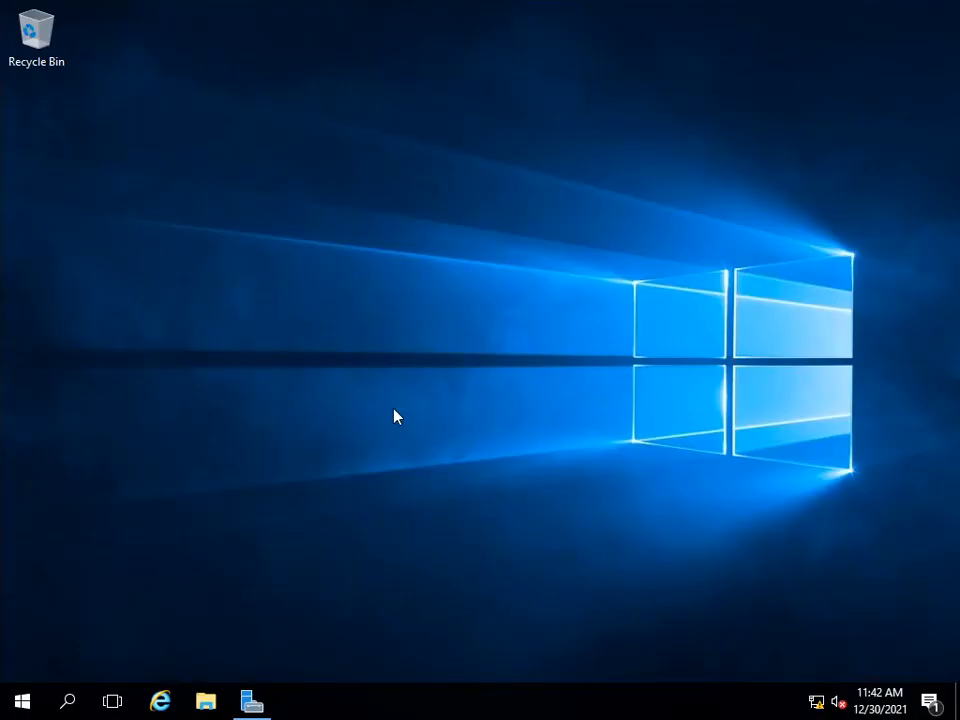
key(alt+F4)
key(Down)
key(Down)
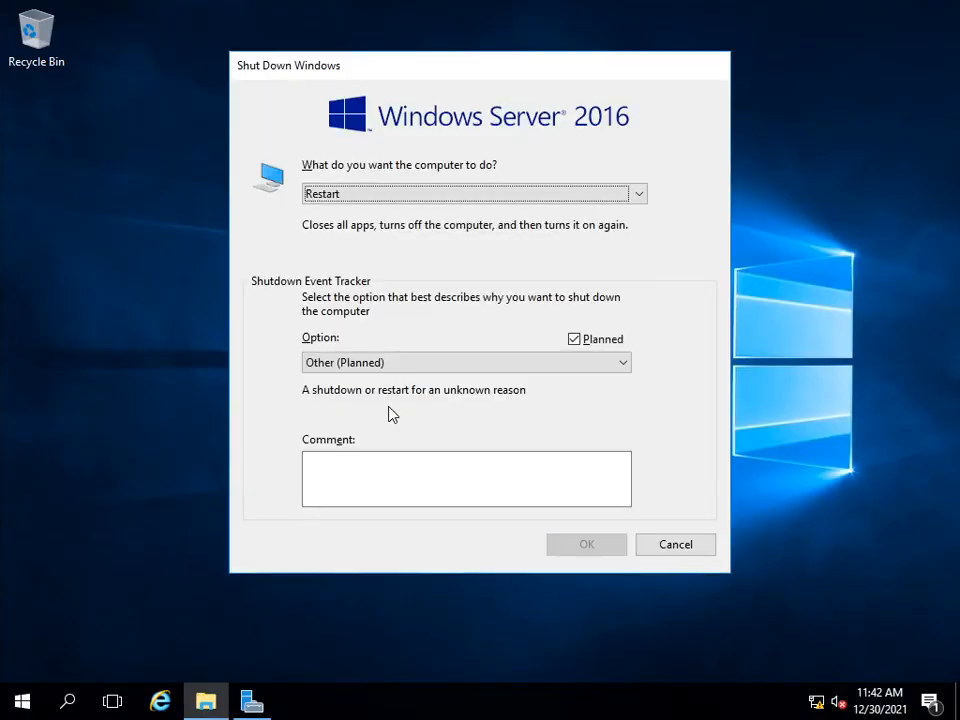
key(Up)
key(Up)
key(Up)
key(Down)
key(Return)
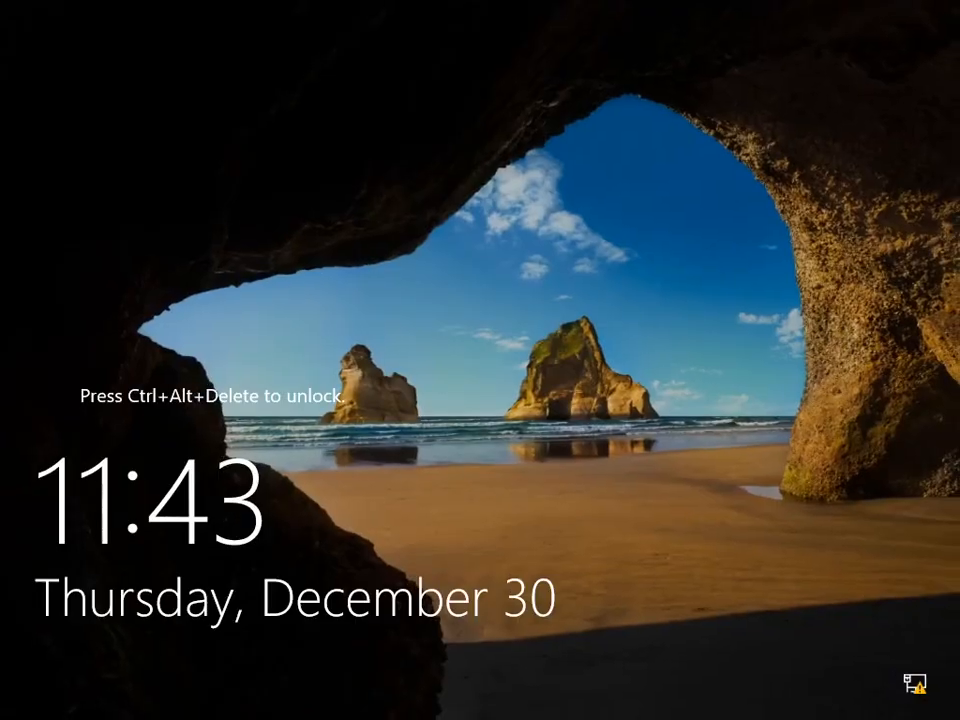
Step: Sign in to the SUMANGUEPROJECT domain as the other user useradmin with the account password, and view the Server Manager dashboard
key(ctrl+alt+Delete)
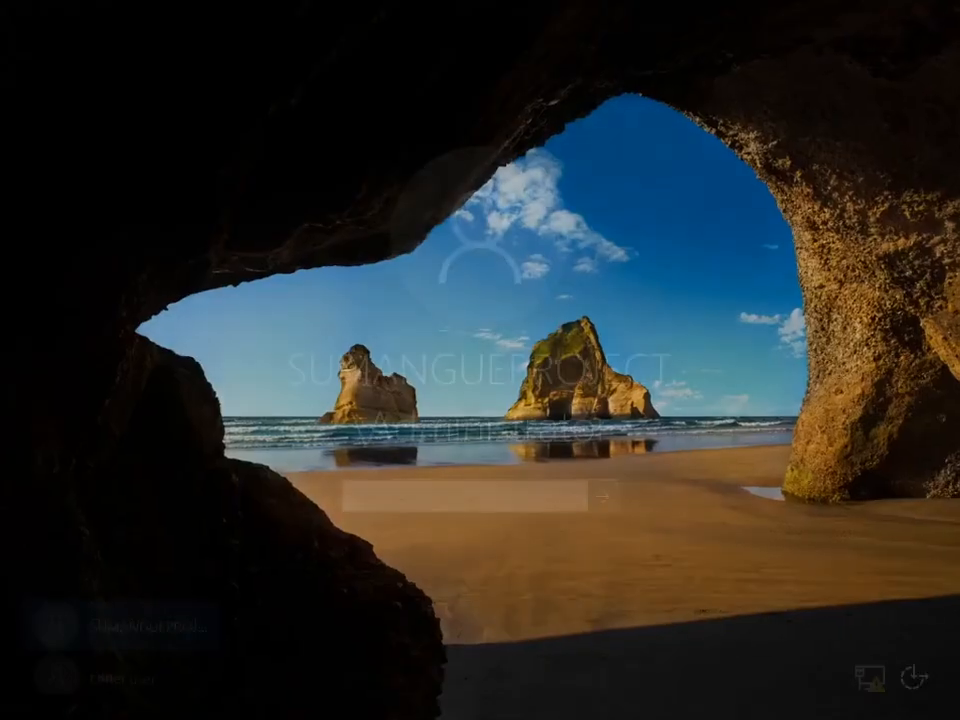
click(175, 673)
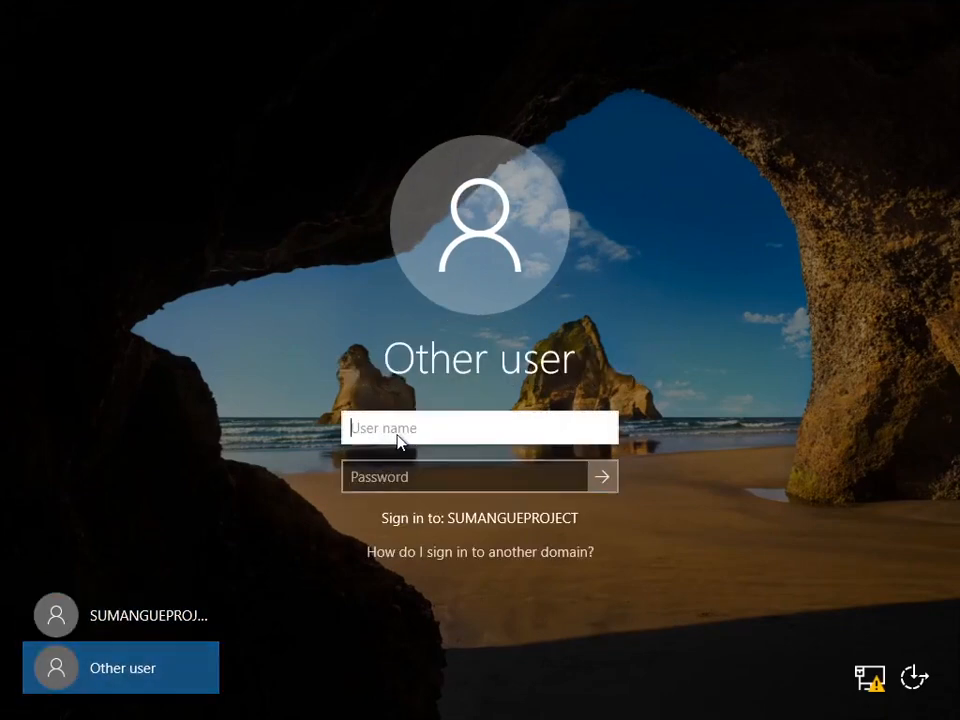
text(useradmin)
key(Tab)
text(P)
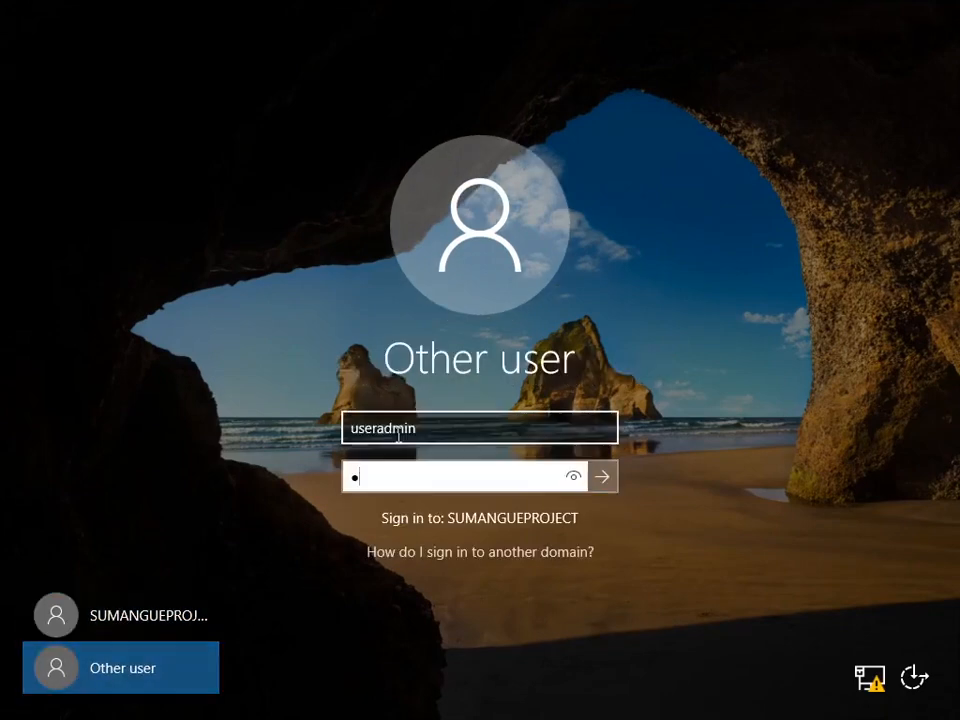
key(BackSpace)
text(Password123)
key(Return)
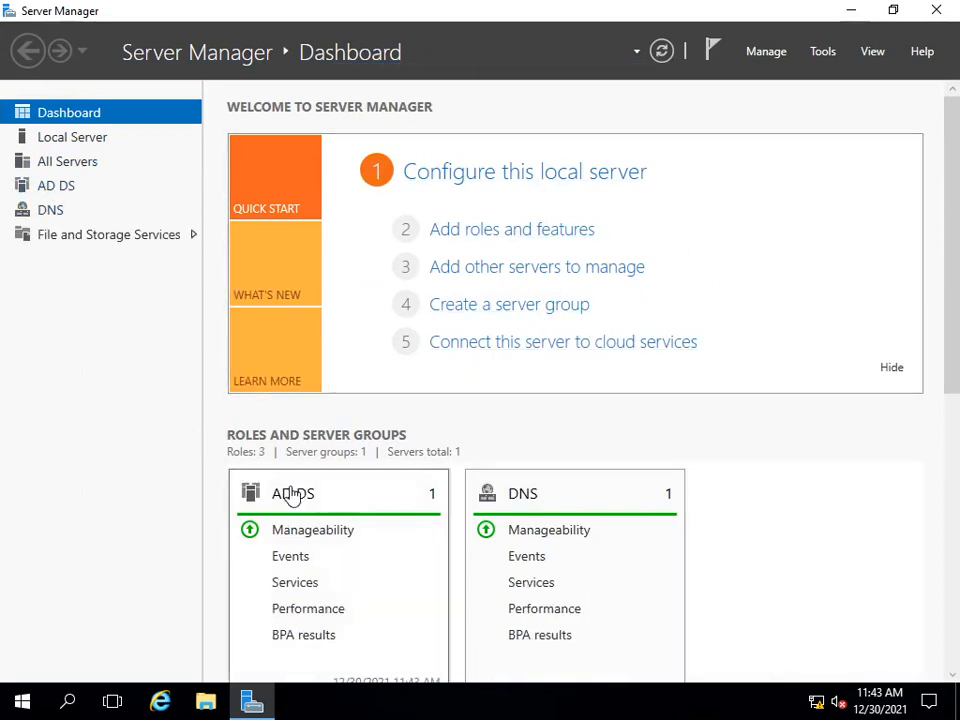
scroll(740, 535, down, 3)
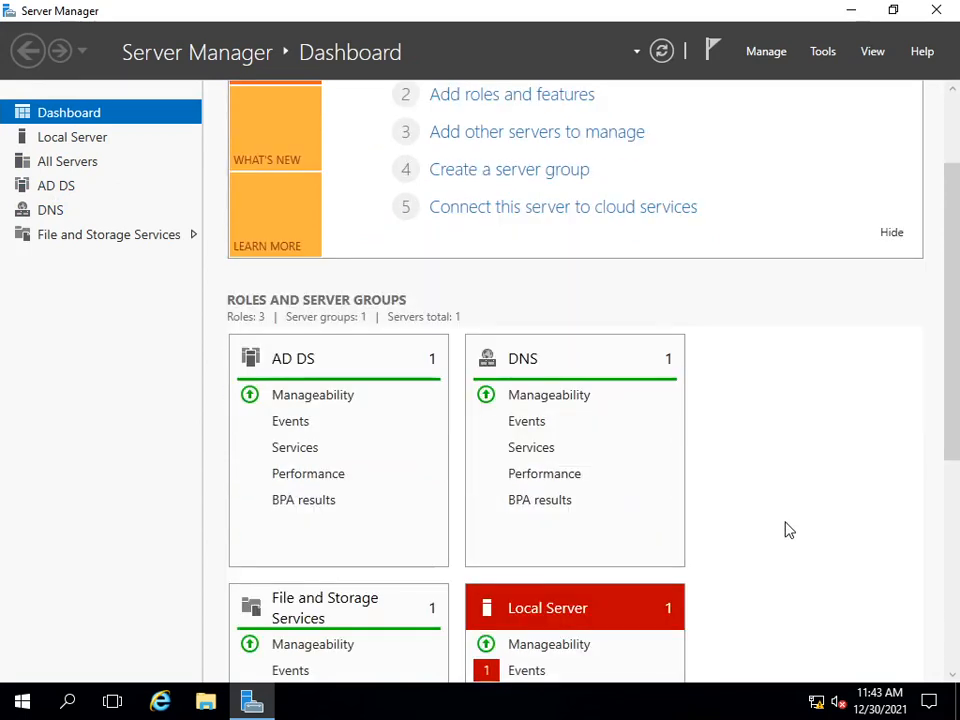